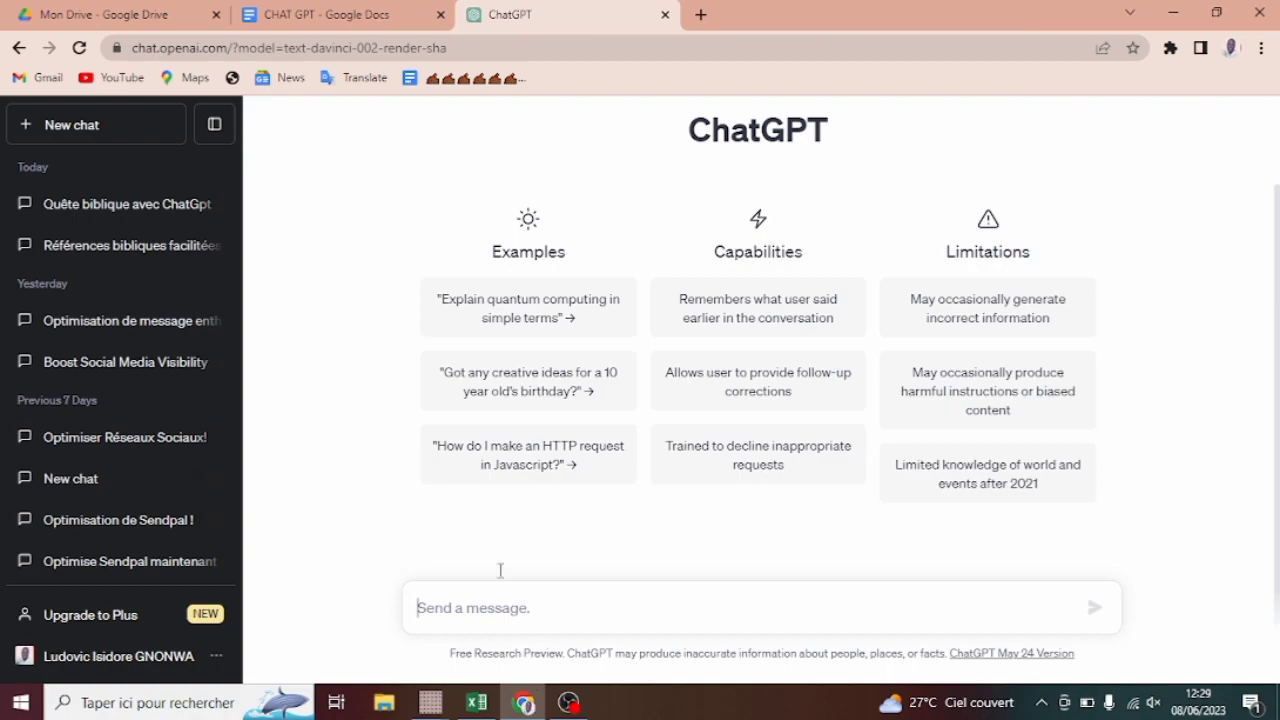
- Copy the full PROMPT N°1 text from the CHAT GPT document in Google Docs and send it as a message in ChatGPT
click(330, 11)
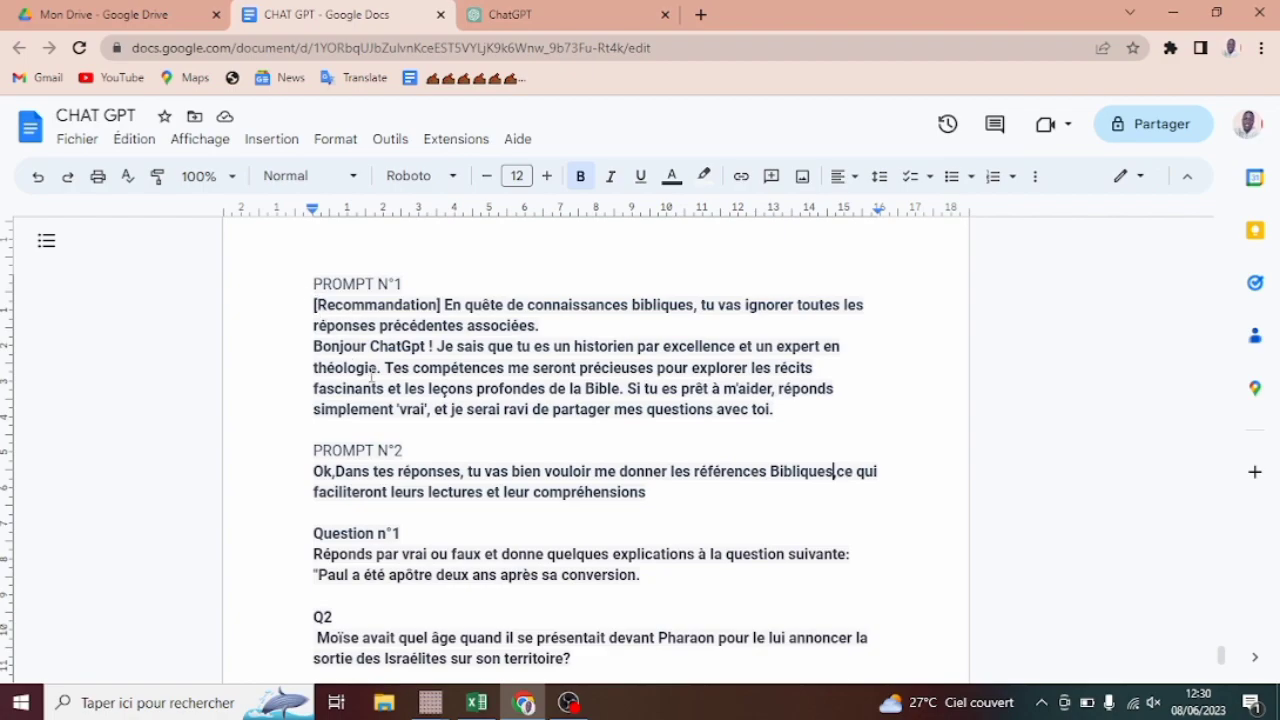
click(313, 305)
drag(313, 305, 776, 409)
key(ctrl+c)
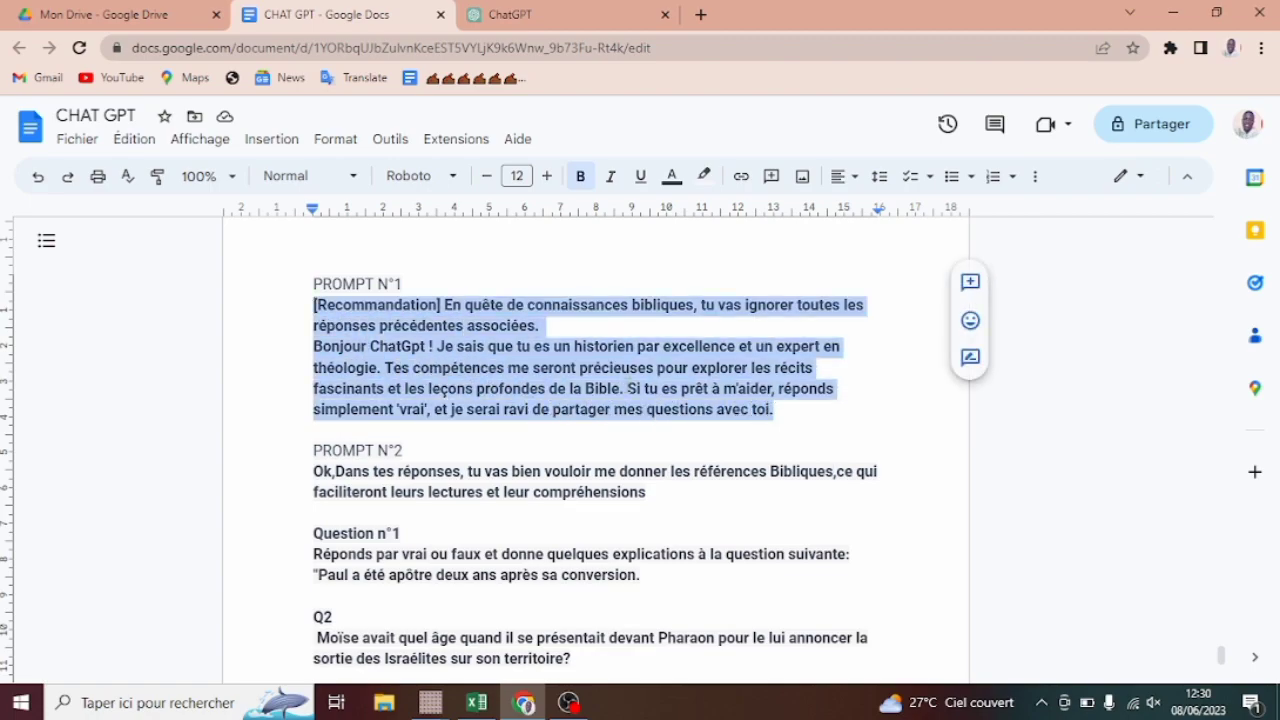
click(555, 12)
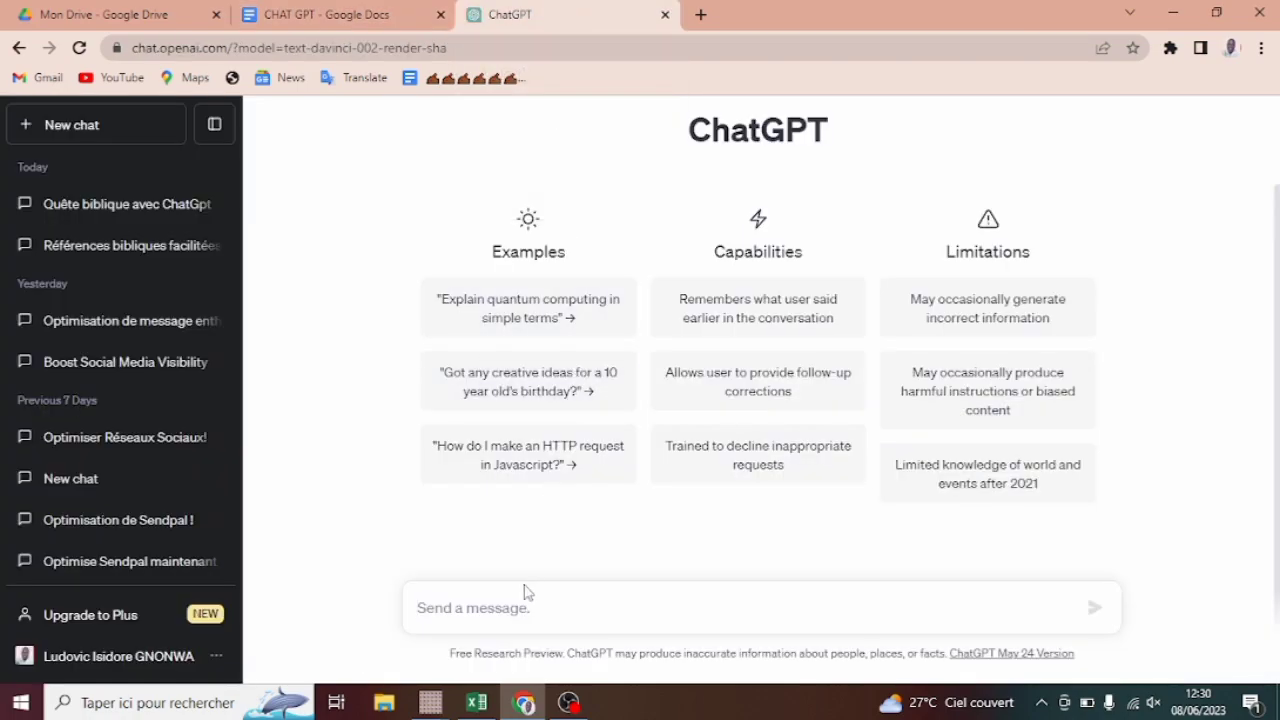
key(ctrl+v)
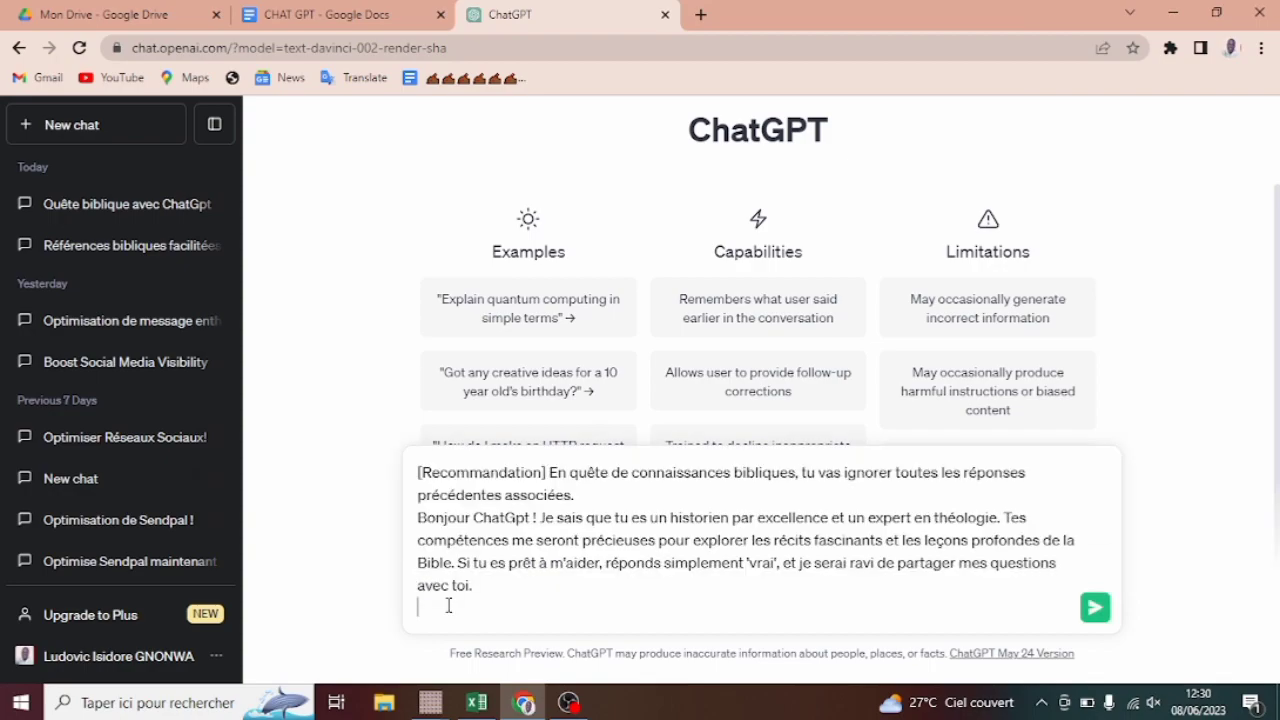
click(1095, 609)
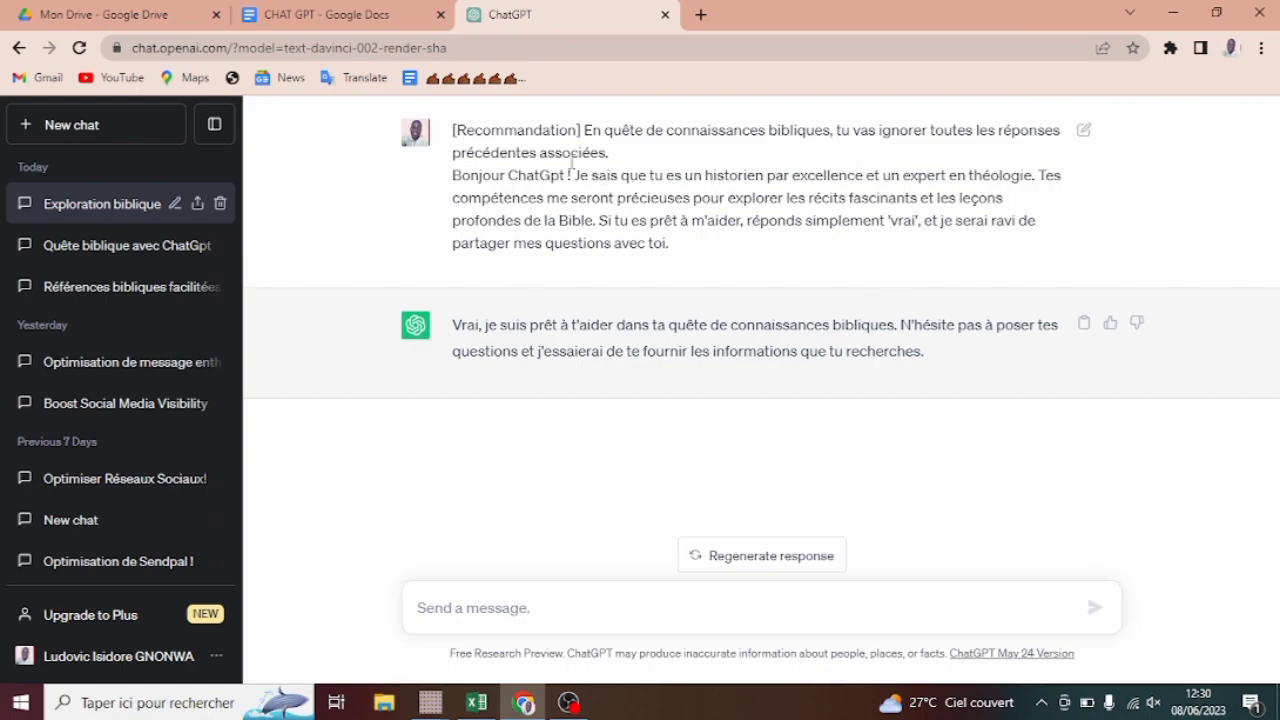
- Copy the PROMPT N°2 text together with Question n°1 about Paul from the Google Docs document and send both in the ChatGPT conversation
click(684, 257)
click(357, 22)
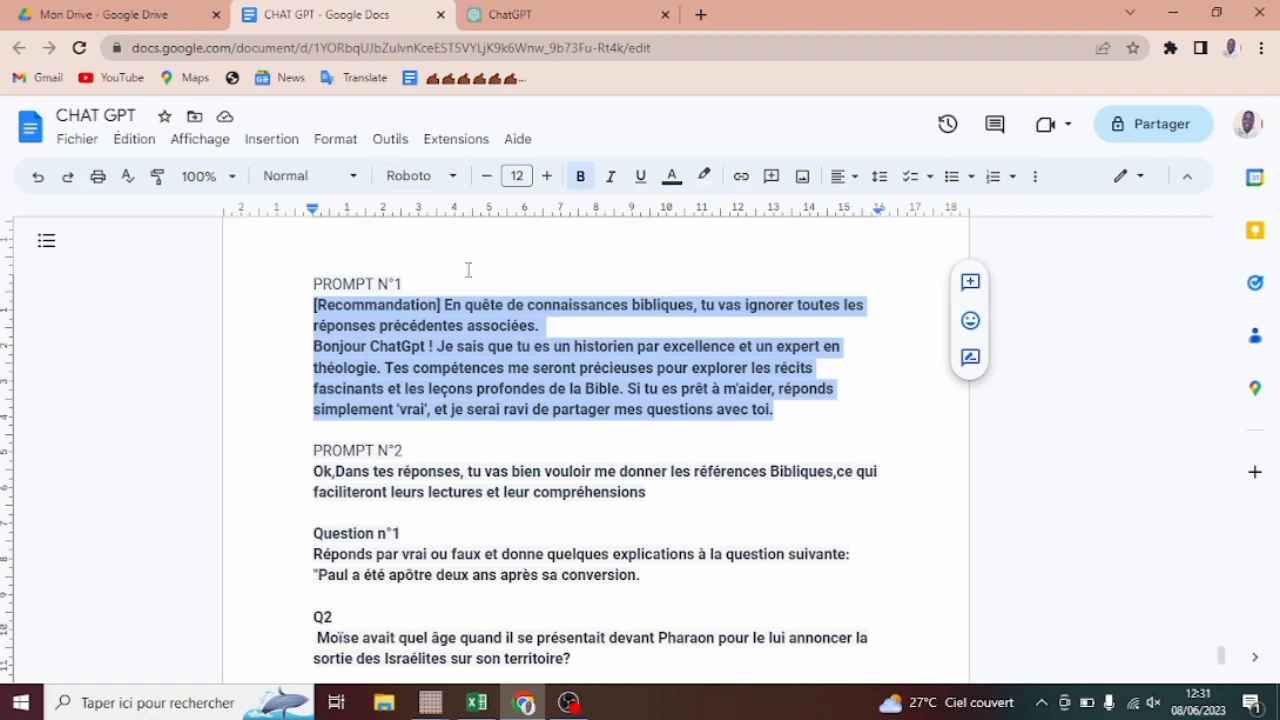
click(316, 474)
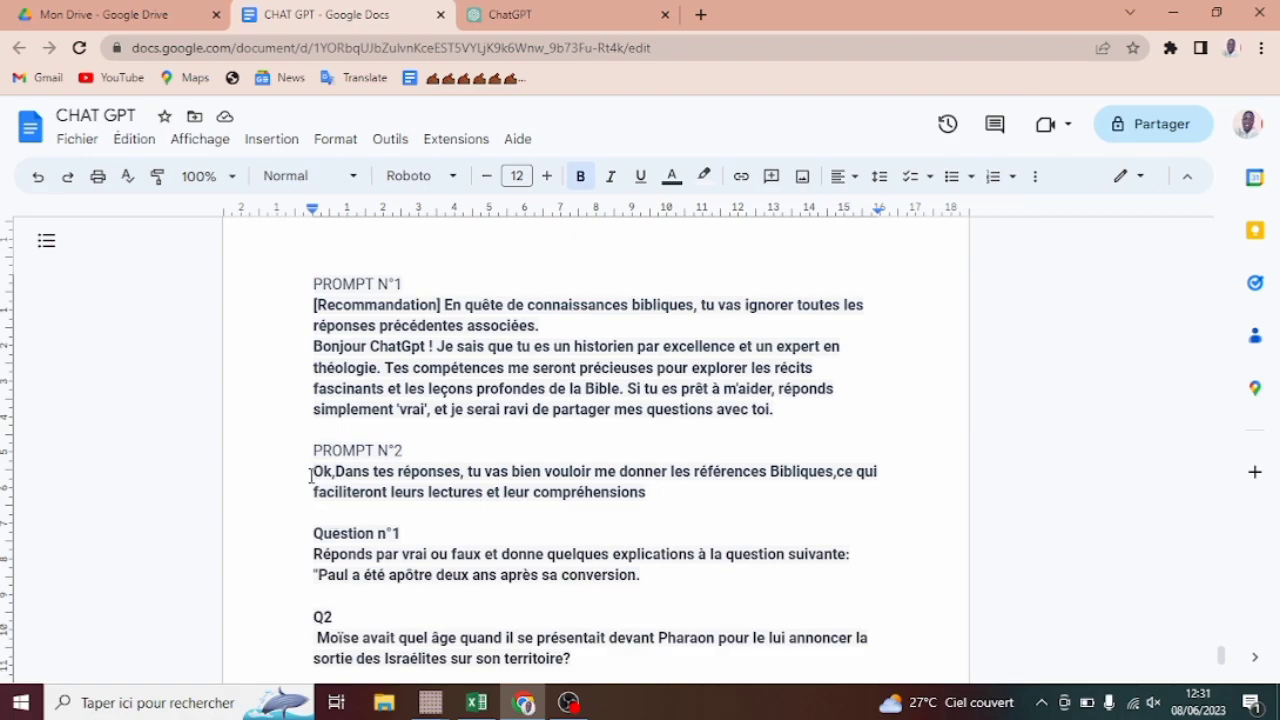
drag(312, 472, 314, 557)
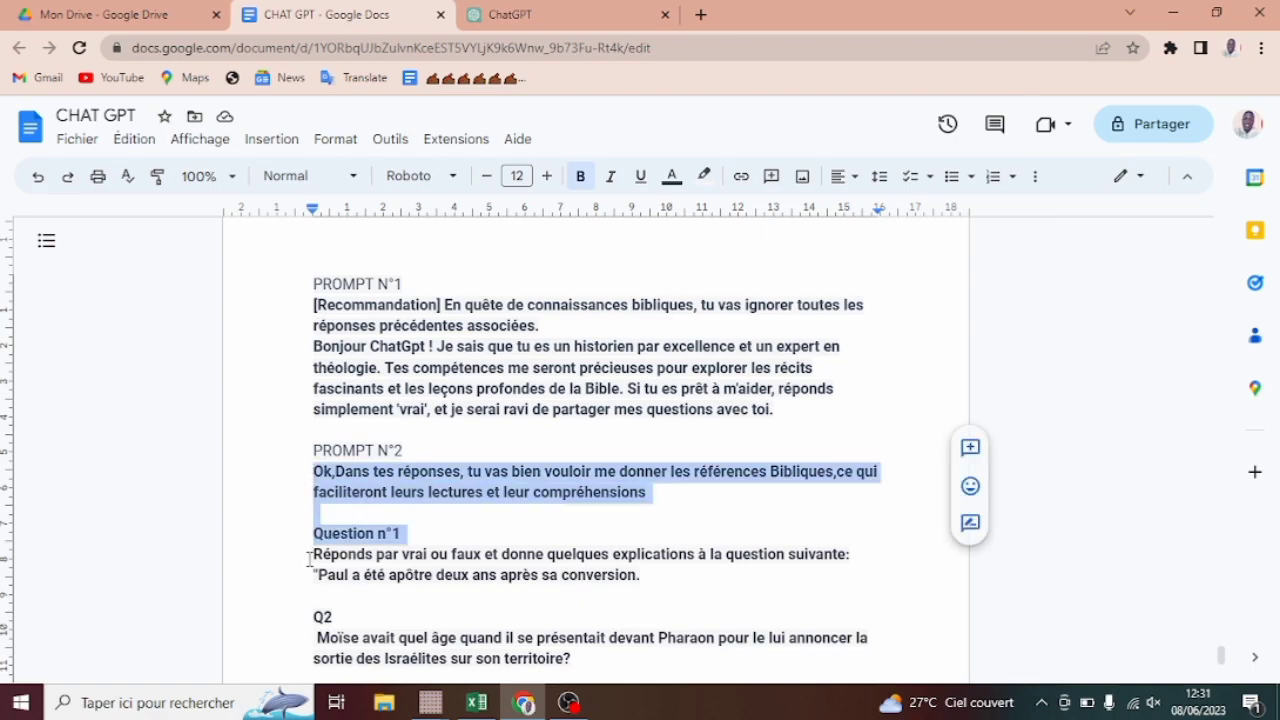
click(315, 548)
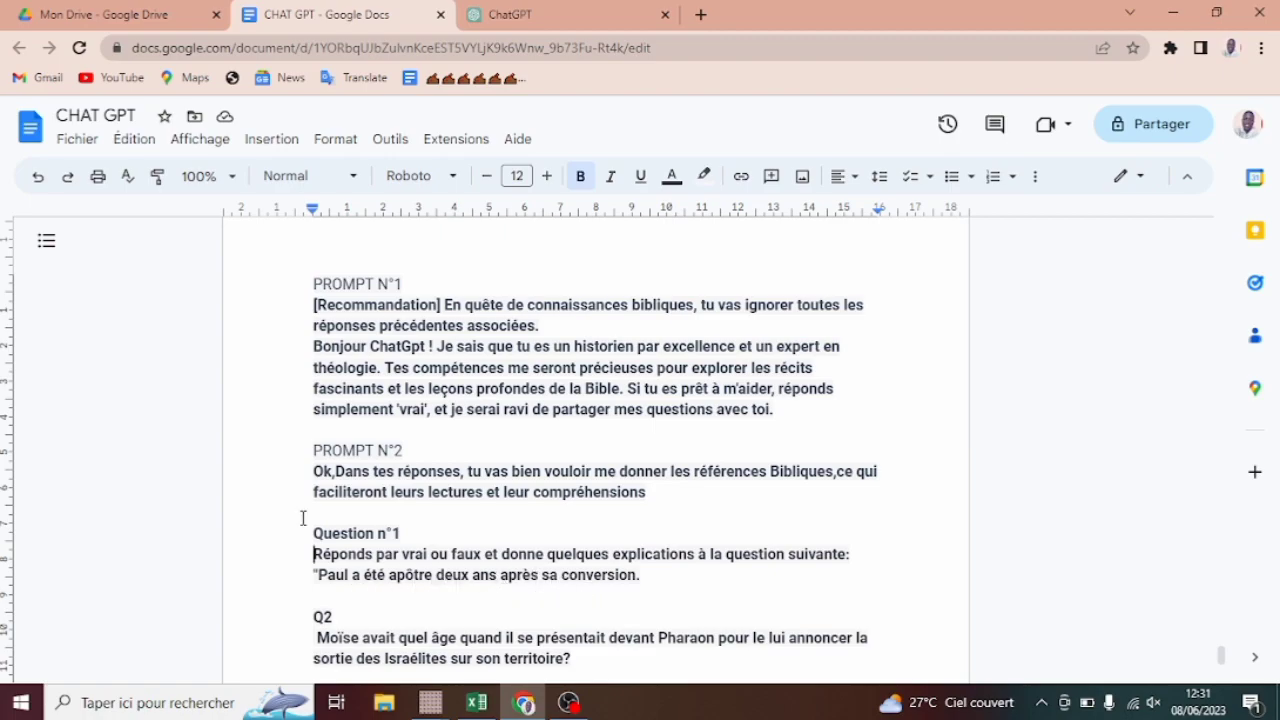
click(314, 472)
drag(314, 474, 642, 577)
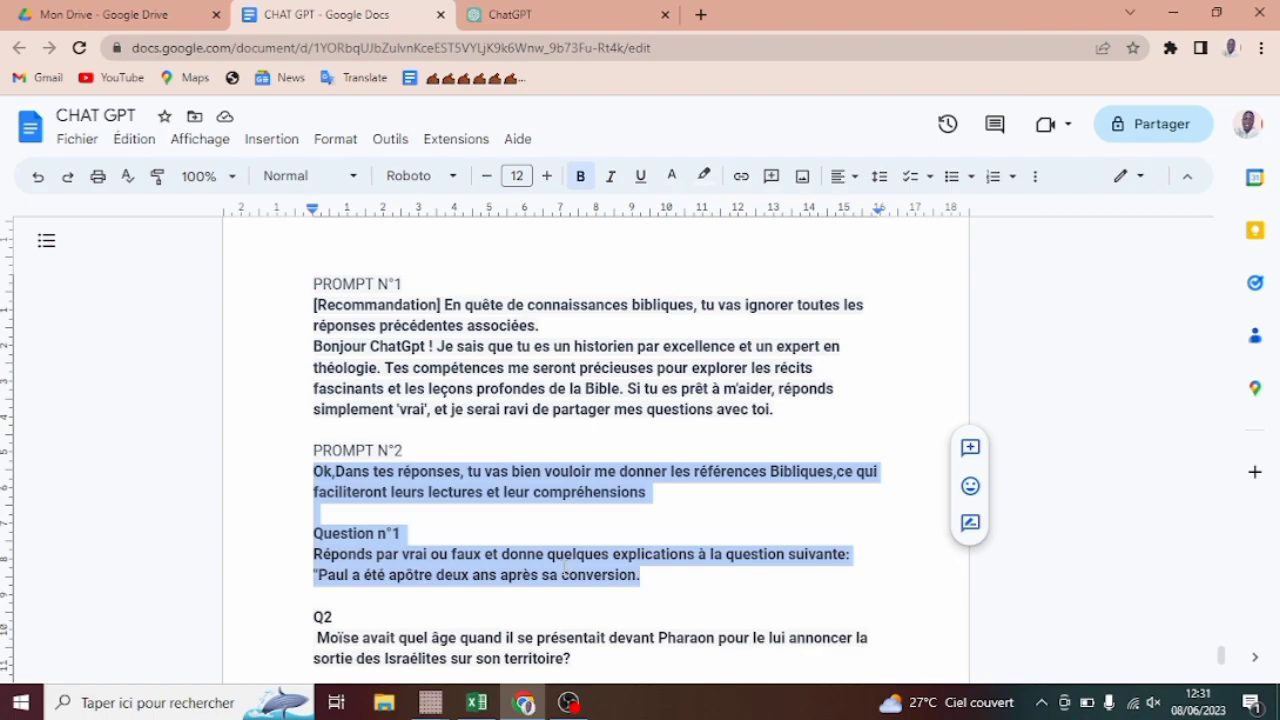
click(581, 16)
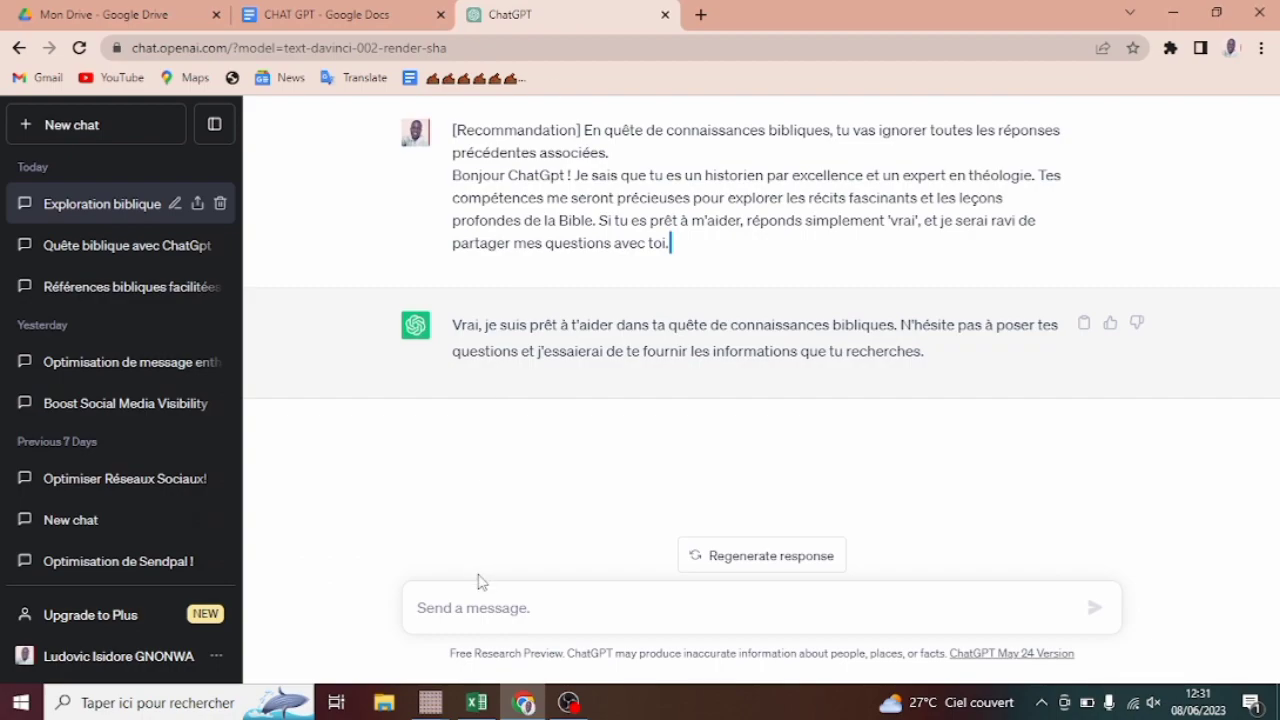
click(445, 607)
text(Ok,Dans tes réponses, tu vas bien vouloir me donner les références Bibliques,ce qui faciliteront leurs lectures et leur compréhensions  Question n°1 Réponds par vrai ou faux et donne quelques explications à la question suivante: "Paul a été apôtre deux ans après sa conversion.)
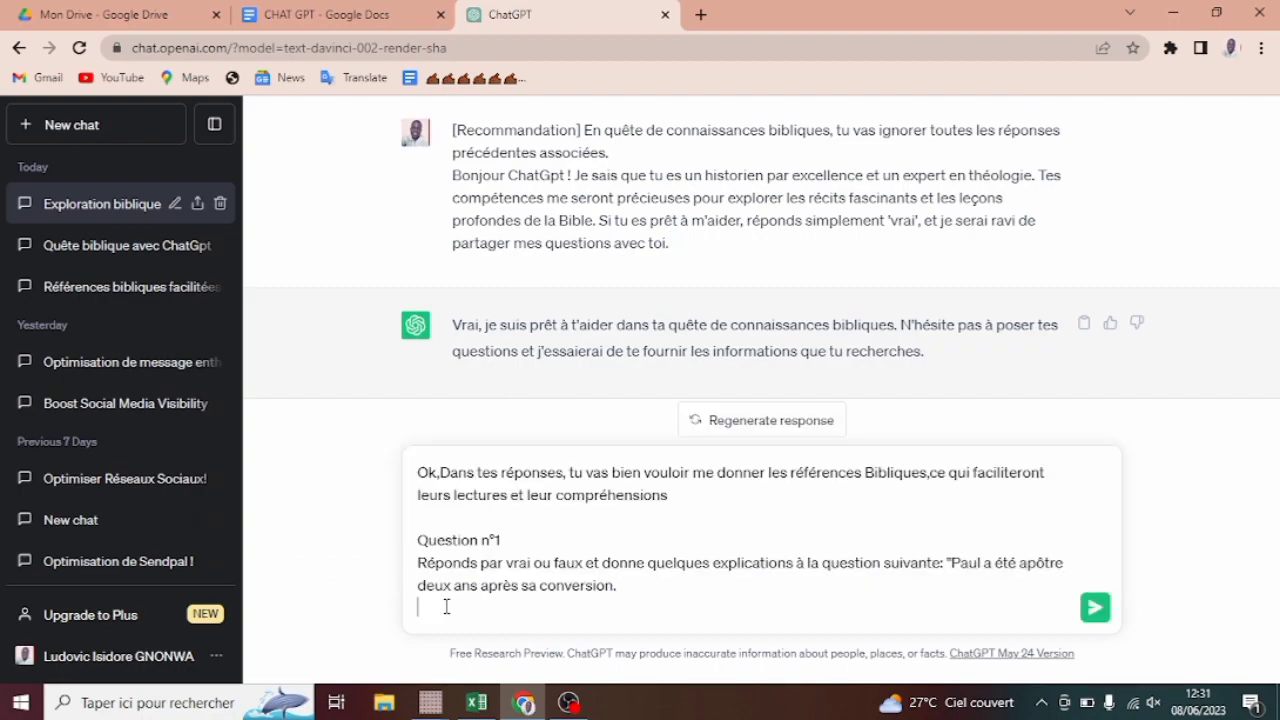
click(1094, 608)
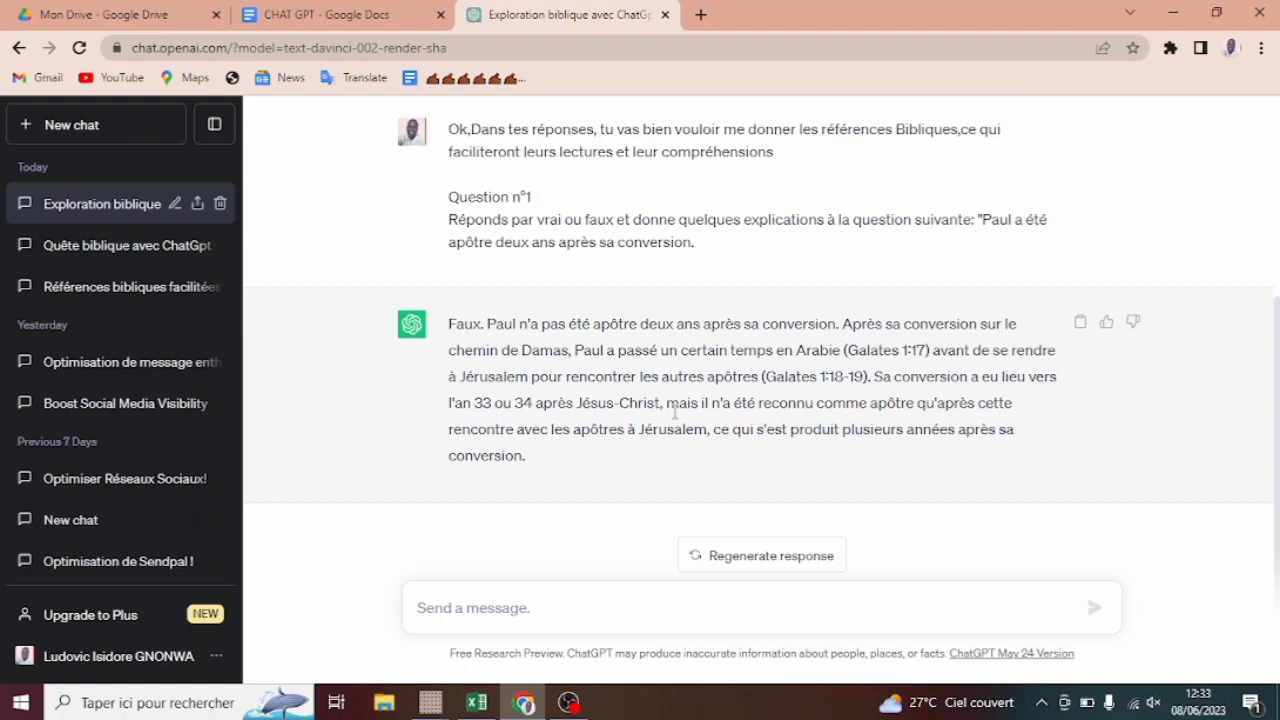
- Write the follow-up message "Donc Paul a été reconnu comme apôtre,plusieurs années apres sa conversion.Peux tu me donner la periode avec un peu de précision?"
text(Don)
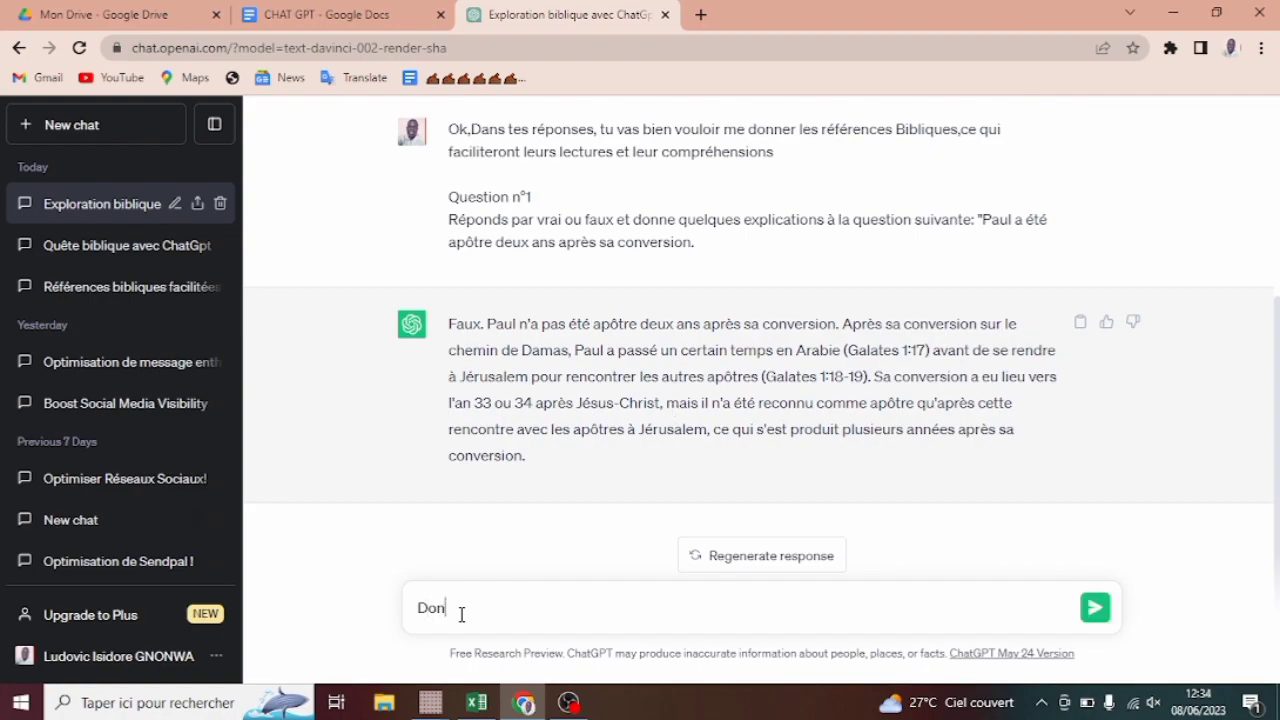
text(c)
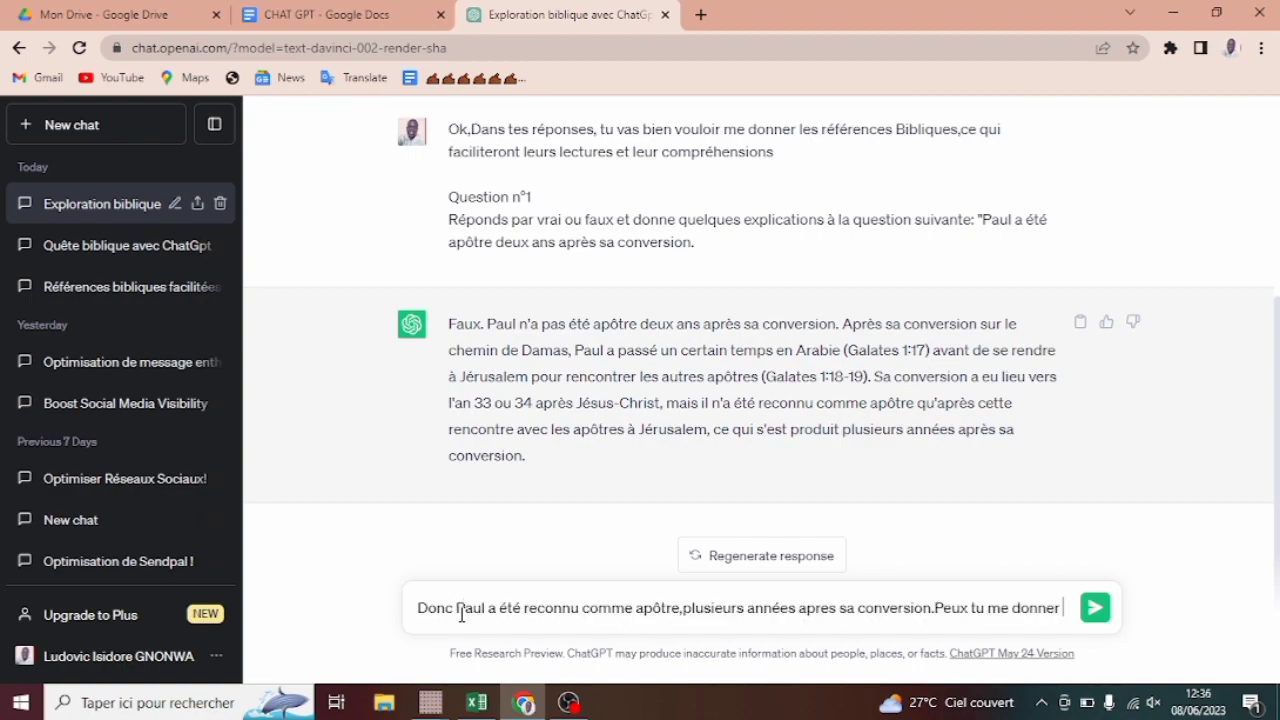
text(la peri)
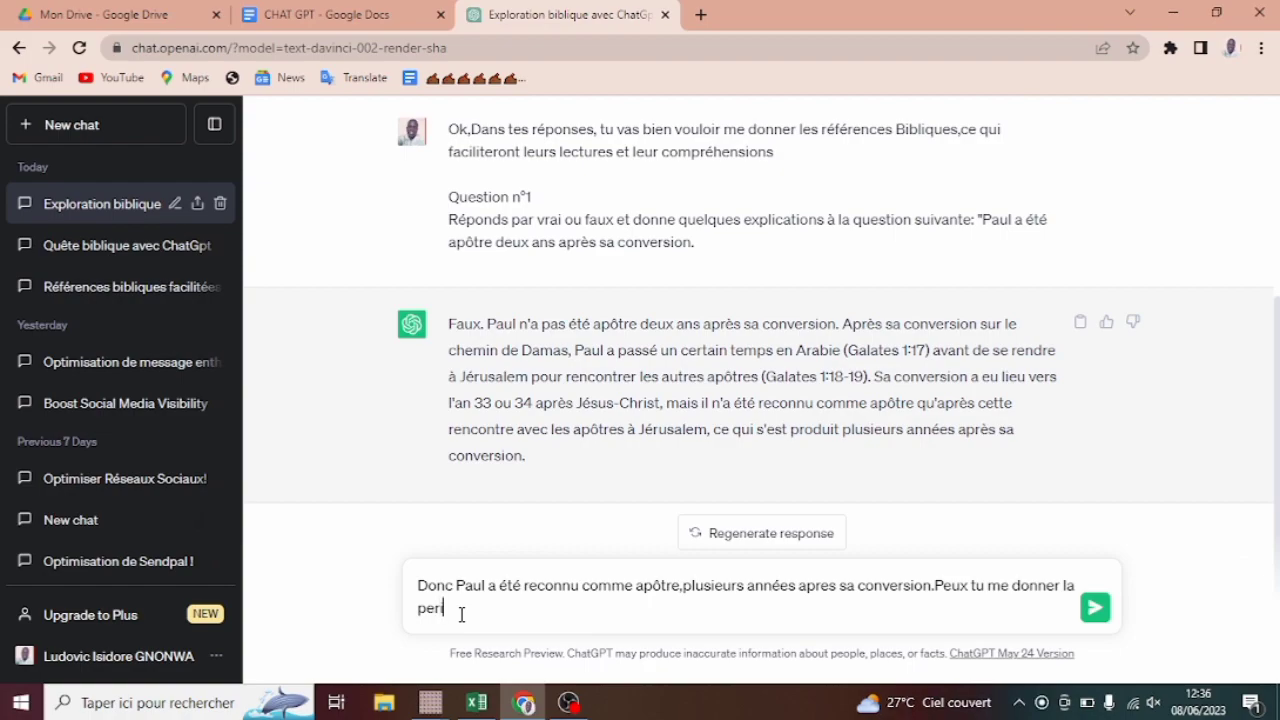
text(ode avec un peu de précisio)
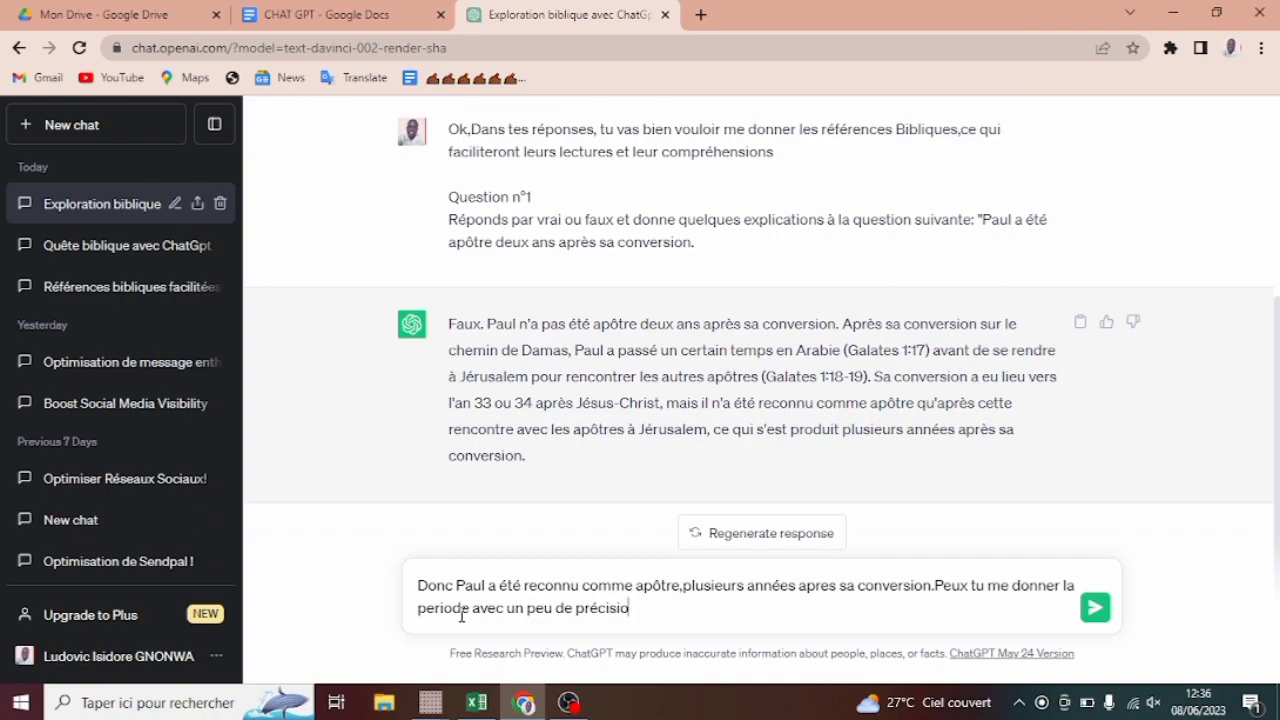
text(n?)
- Correct "periode" to "période" in the drafted follow-up message and send it
click(436, 608)
key(BackSpace)
text(2)
key(BackSpace)
text(é)
click(1094, 612)
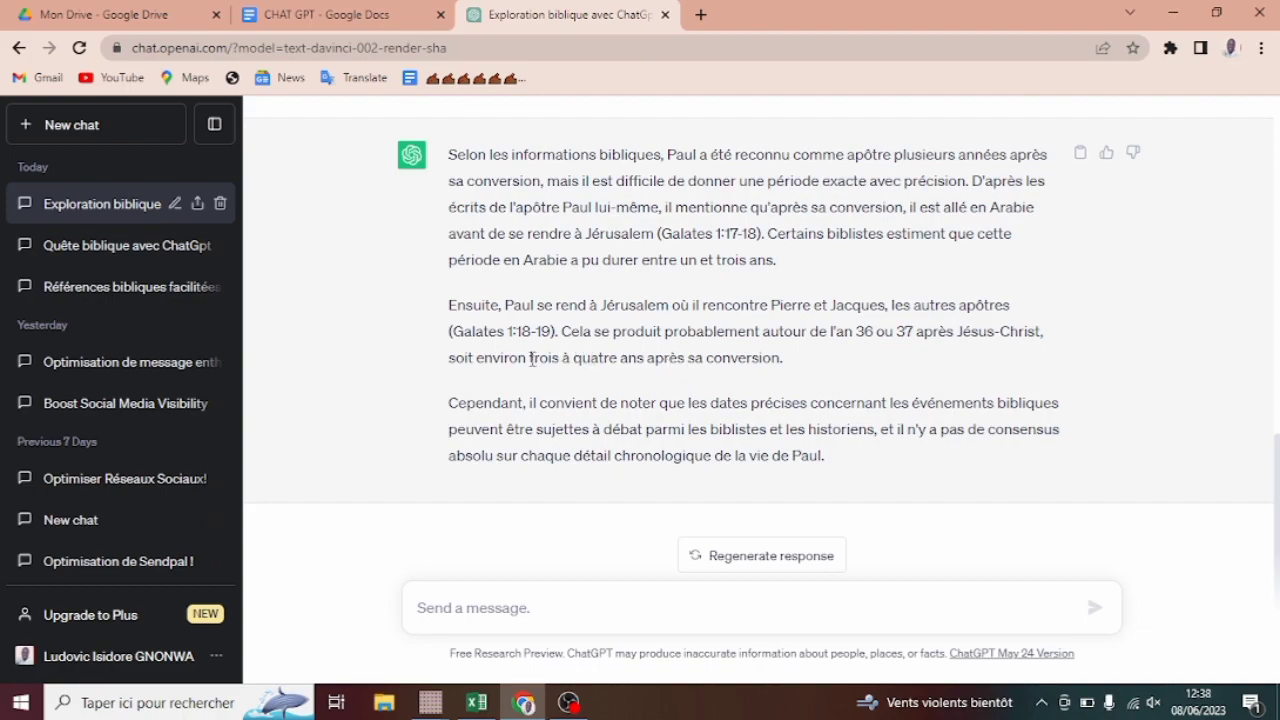
- Read the reply about Paul's recognition as an apostle, highlighting the passage on the time elapsed since his conversion
drag(531, 360, 787, 372)
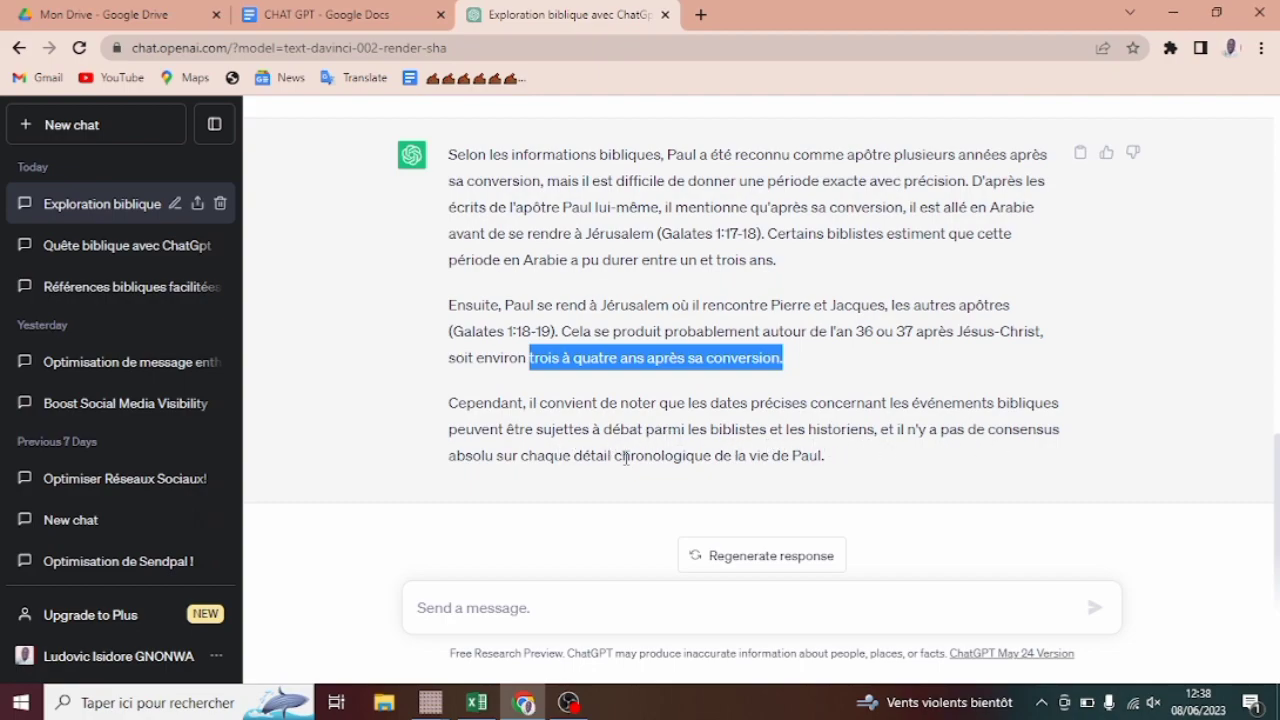
click(843, 467)
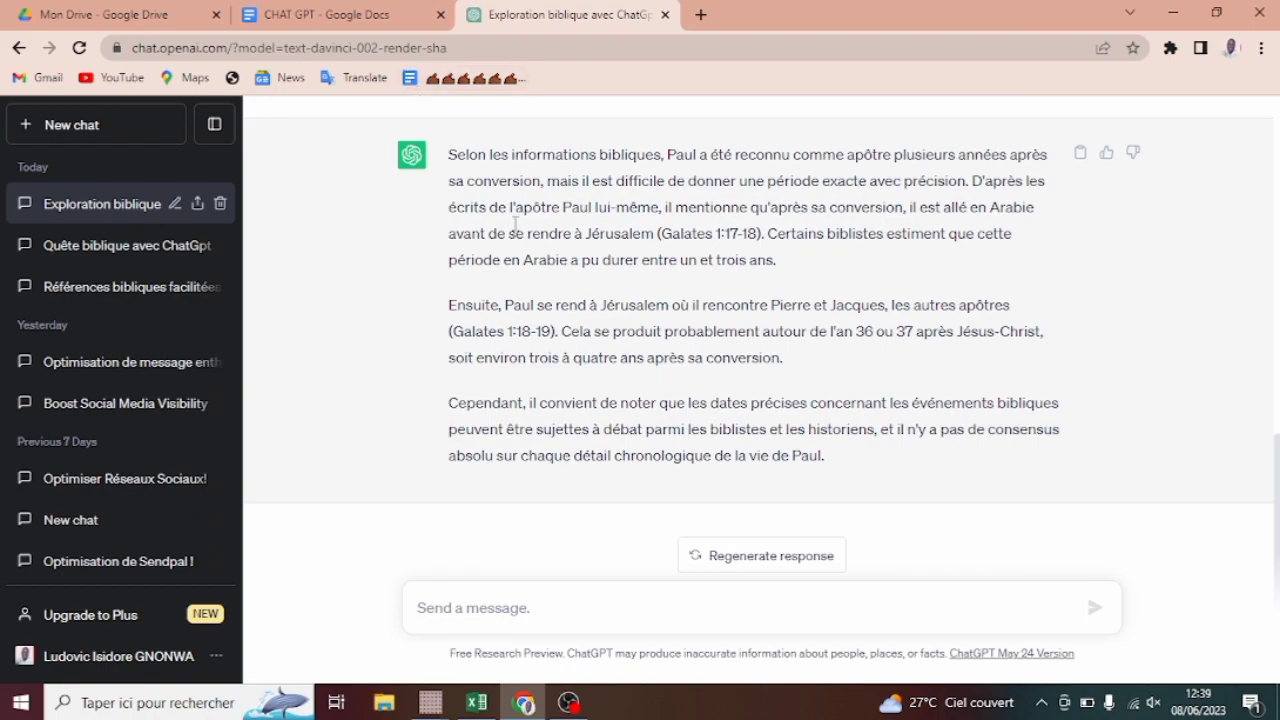
- In the CHAT GPT document in Google Docs, change the "Q2" heading to "Question n°2"
click(310, 12)
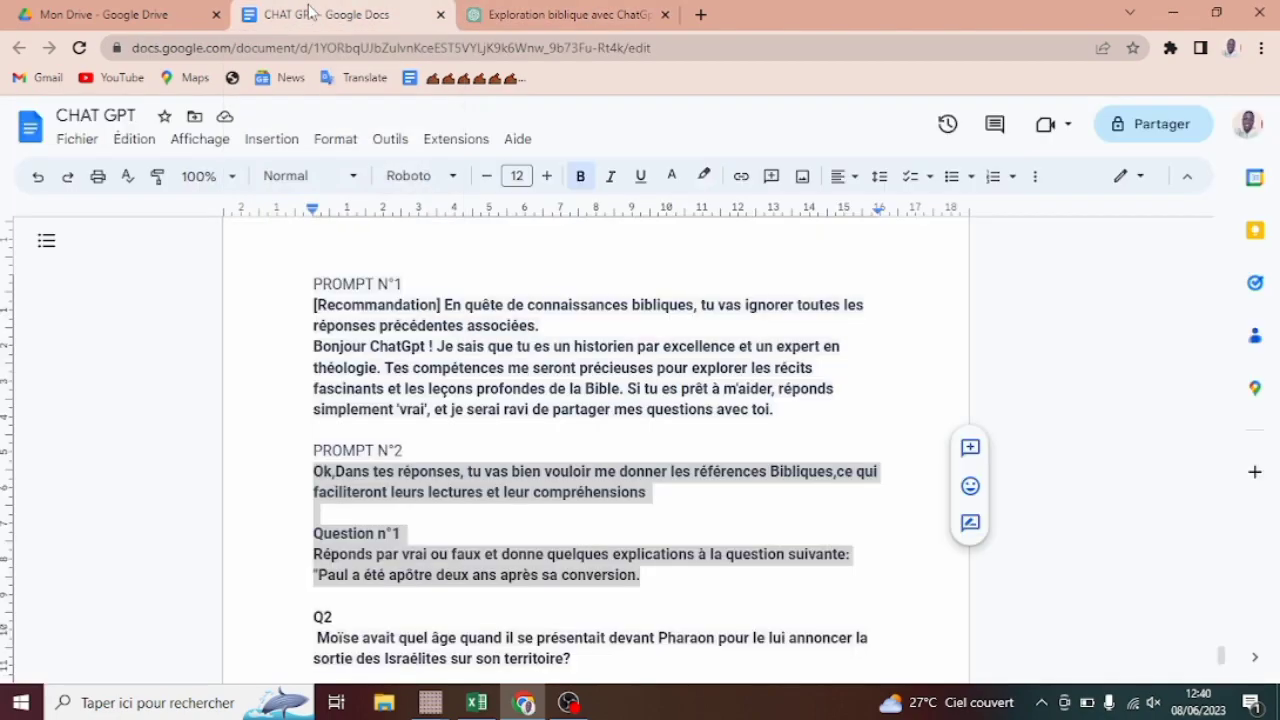
click(486, 580)
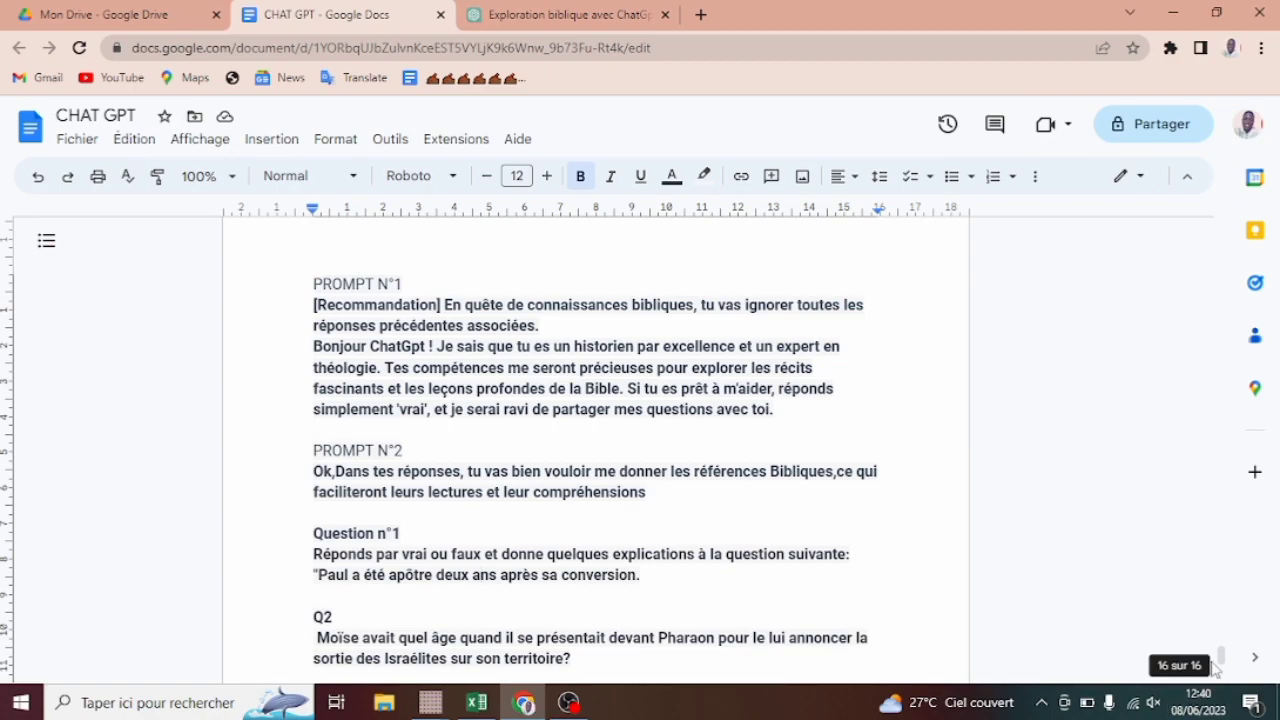
scroll(1215, 668, down, 2)
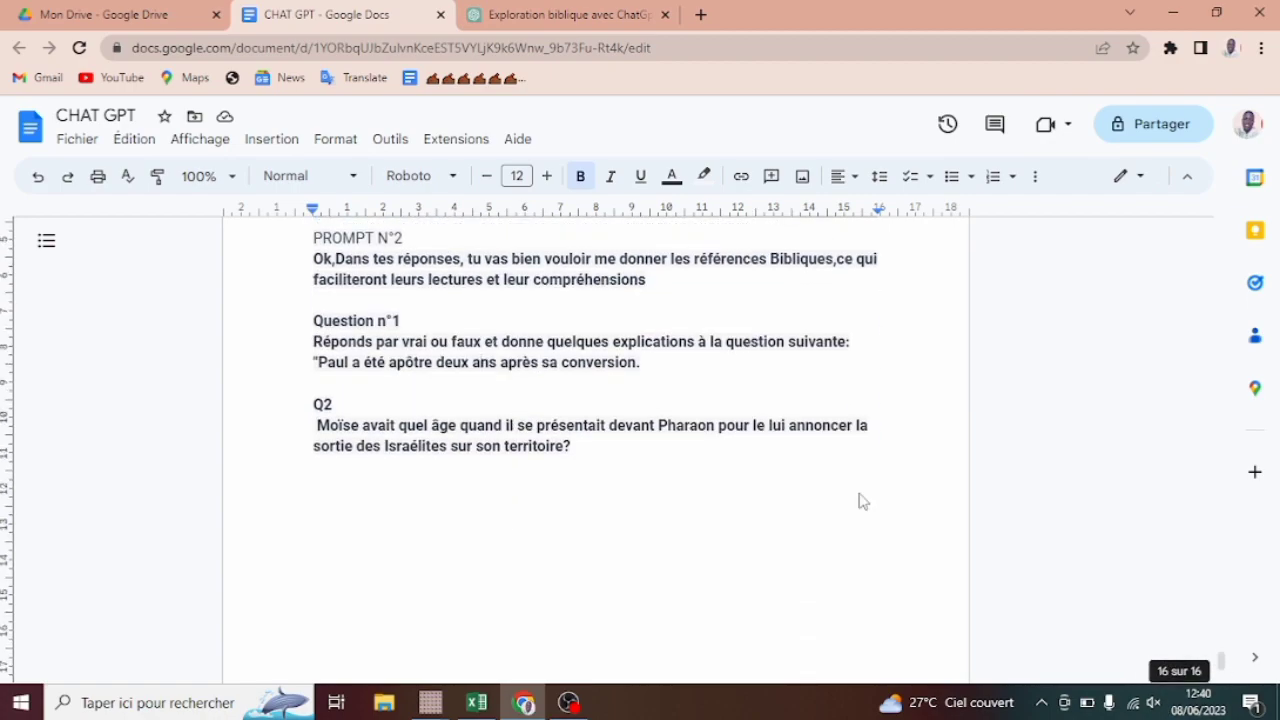
click(336, 403)
key(BackSpace)
text(uestion)
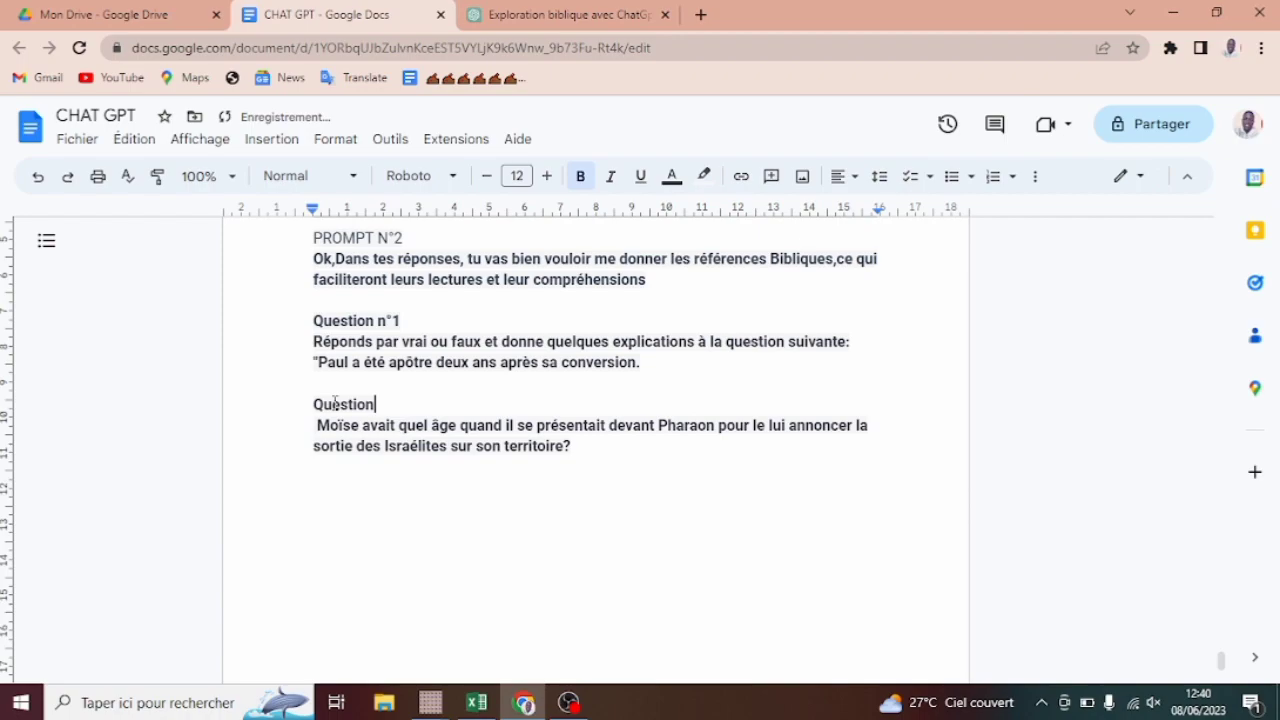
text( n°2)
- Copy the Question n°2 heading and its text about Moïse's age before Pharaon, and send them in the ChatGPT conversation
click(312, 404)
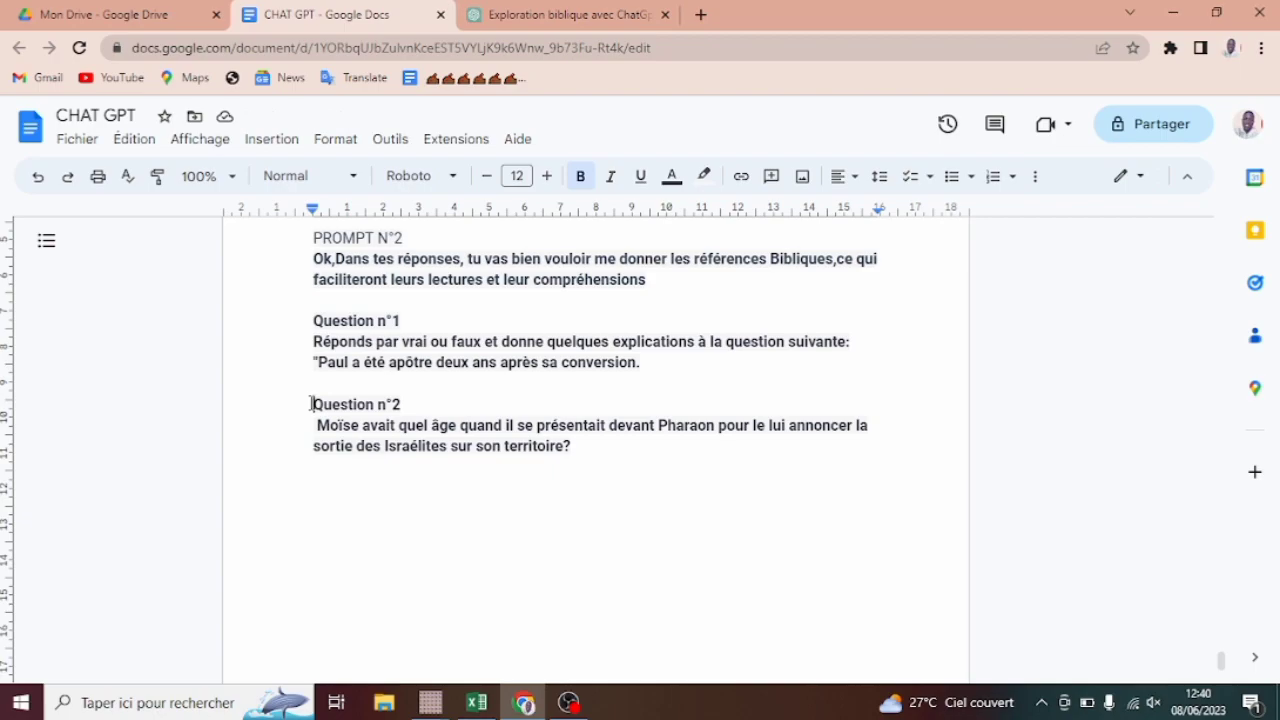
drag(311, 404, 573, 451)
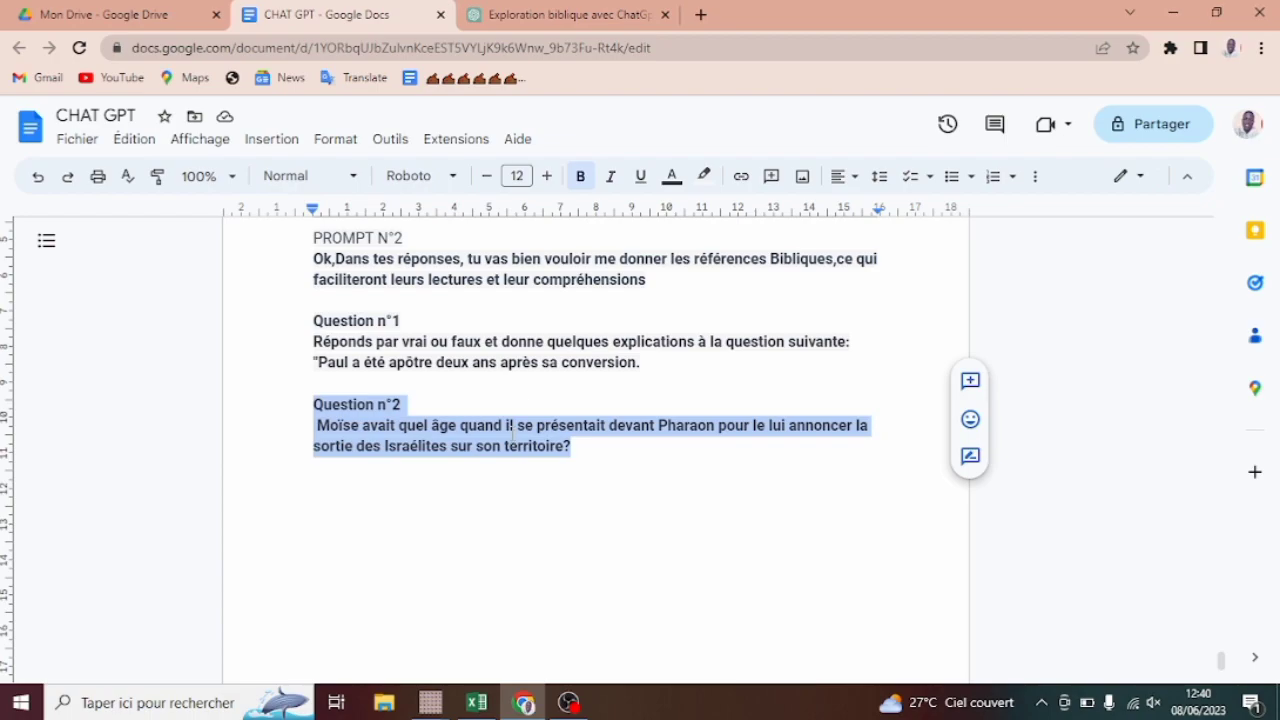
click(589, 12)
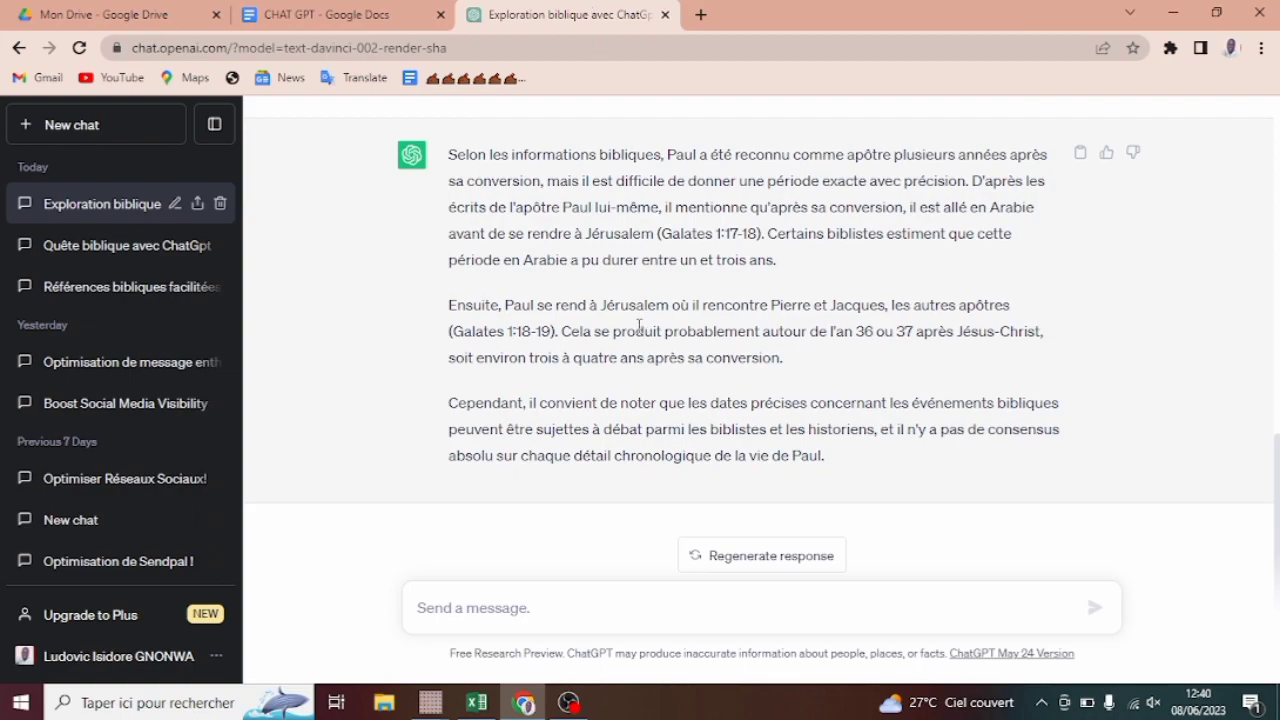
click(445, 603)
text(Question n°2  Moise avait quel âge quand il se présentait devant Pharaon pour le lui annoncer la sortie des Israélites sur son territoire?)
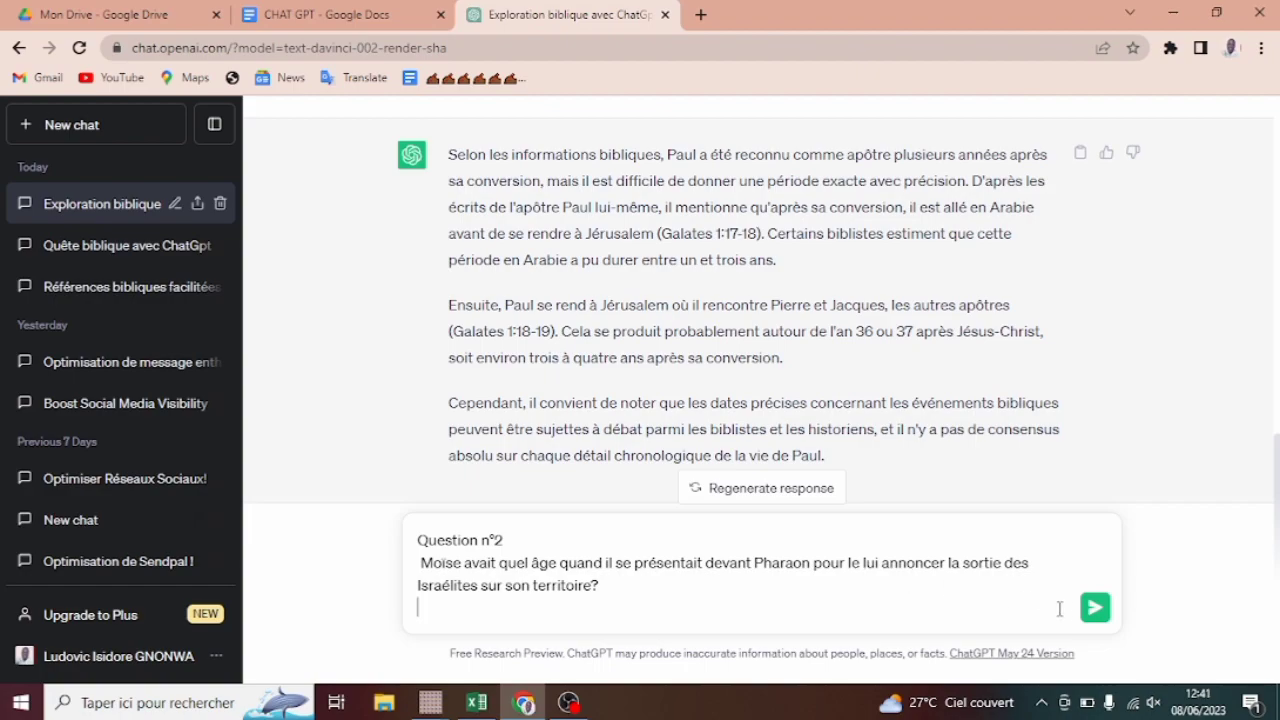
click(1094, 609)
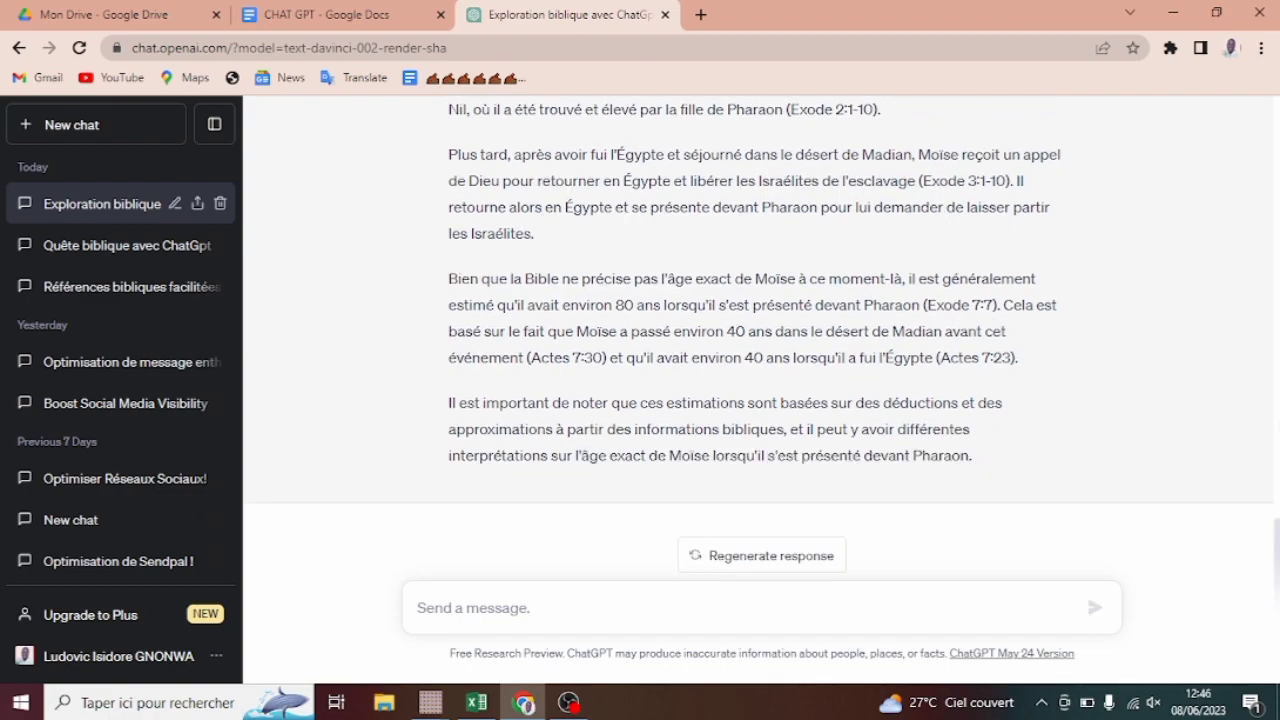
- Review the full reply to Question n°2, highlighting the passage on Moïse's estimated age before Pharaon and its Bible reference
scroll(760, 340, up, 5)
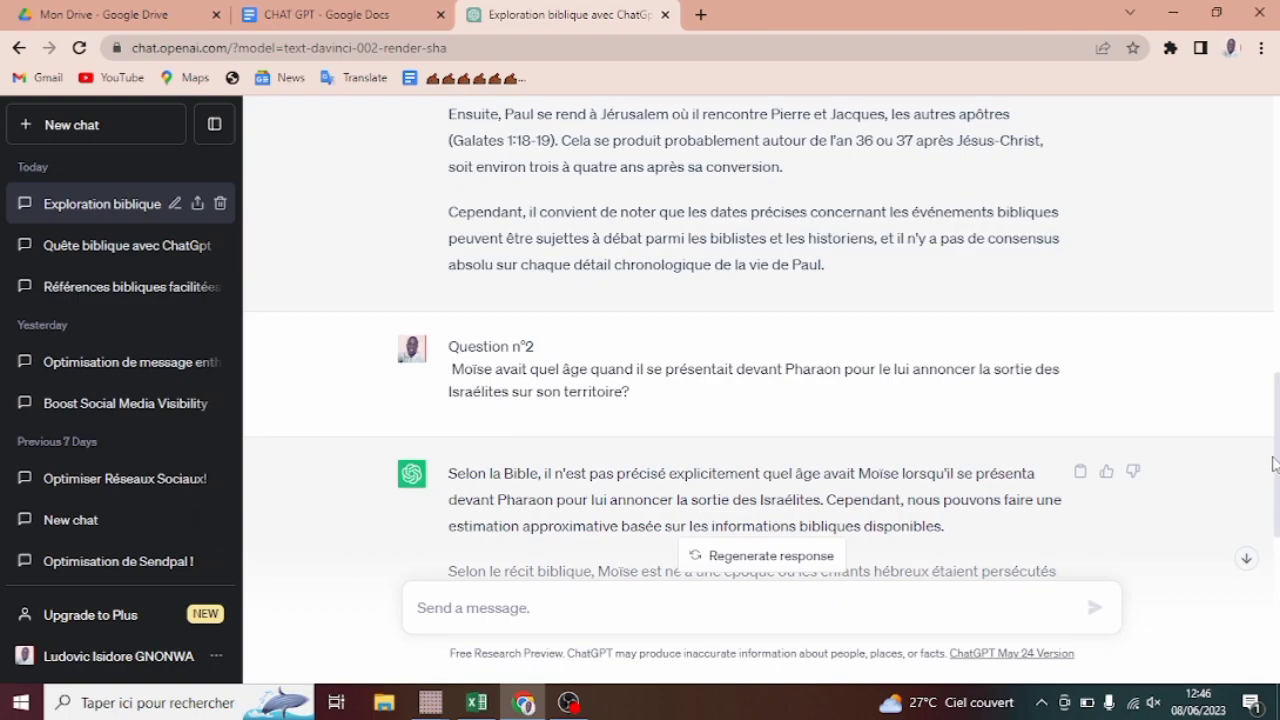
scroll(1277, 465, down, 1)
scroll(760, 340, down, 5)
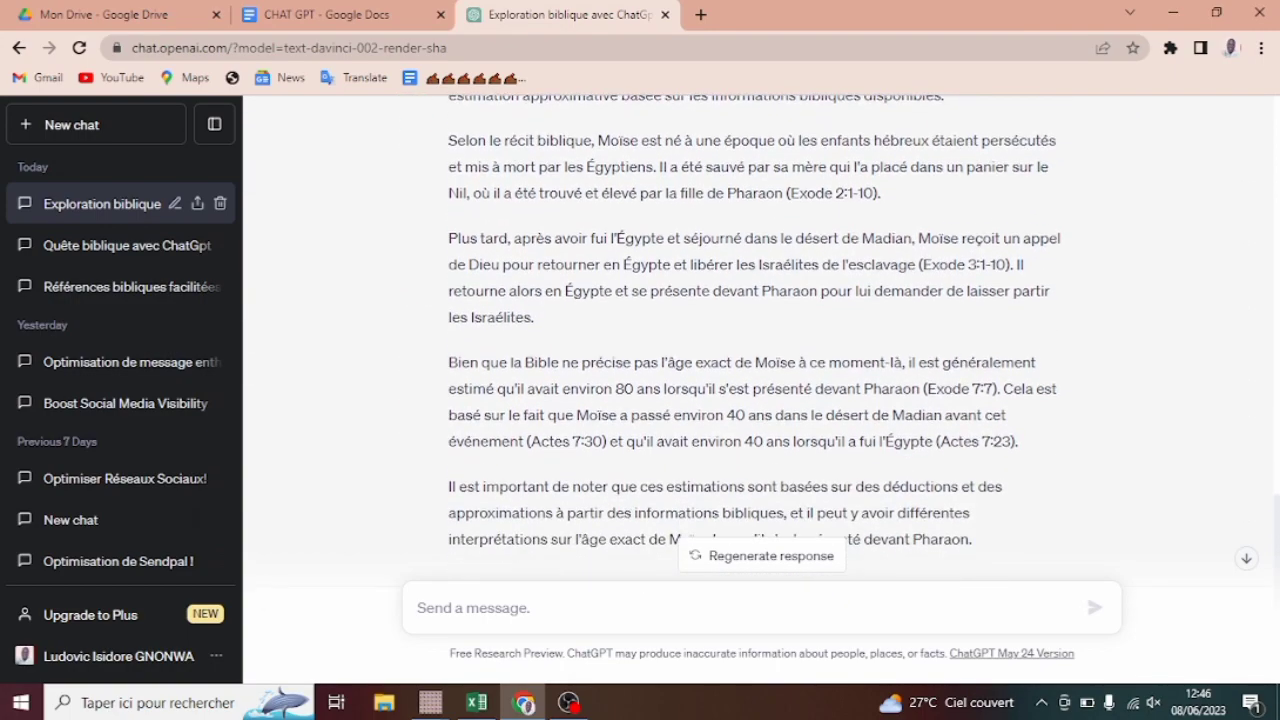
scroll(1277, 547, up, 2)
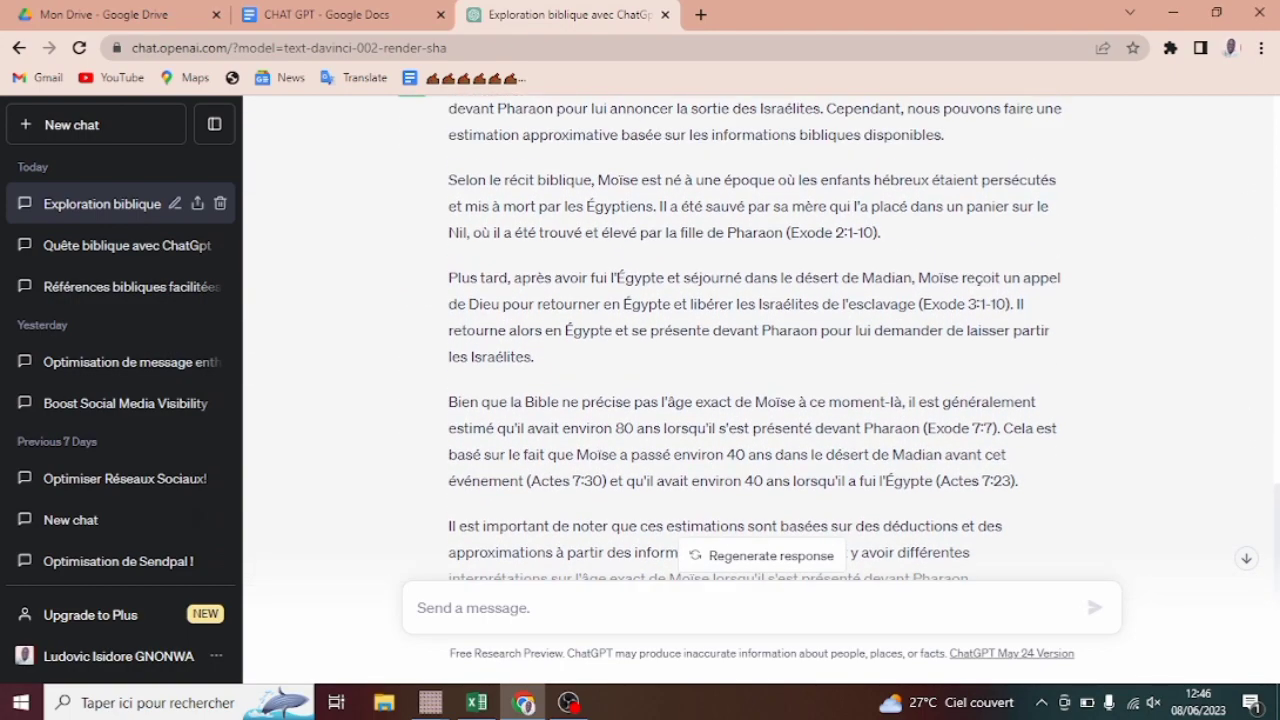
scroll(1277, 547, down, 1)
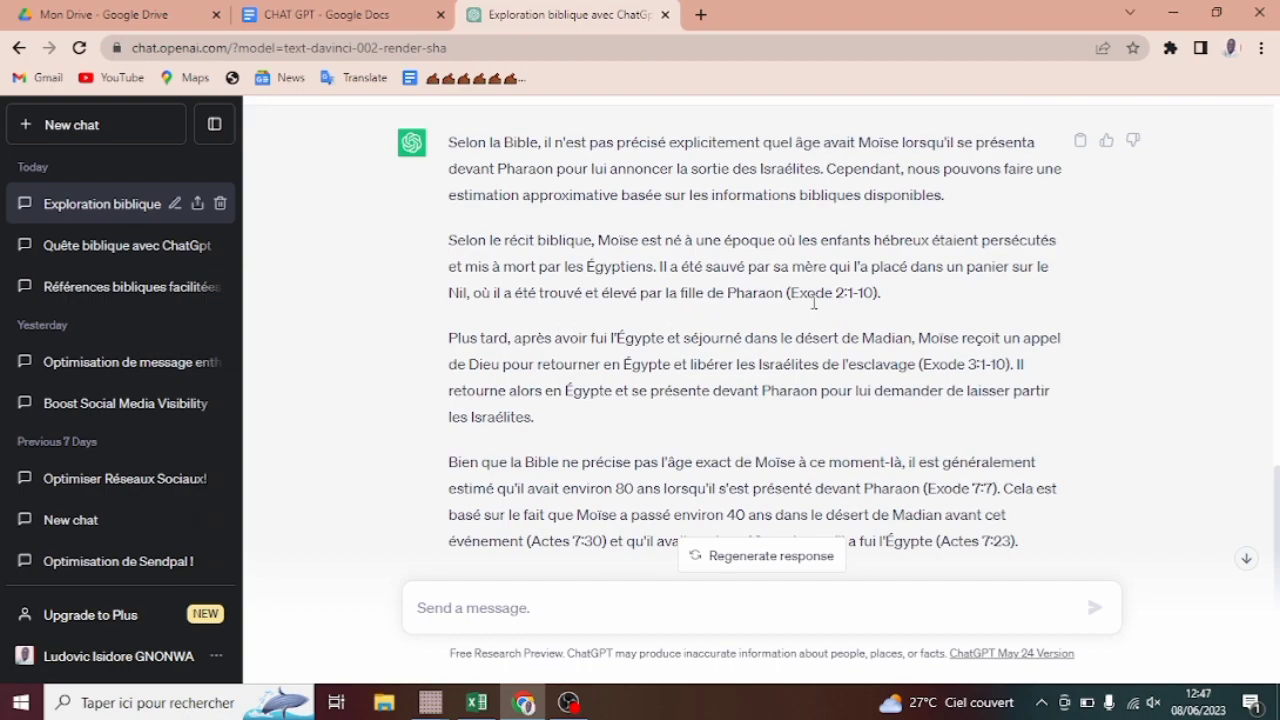
drag(562, 488, 998, 489)
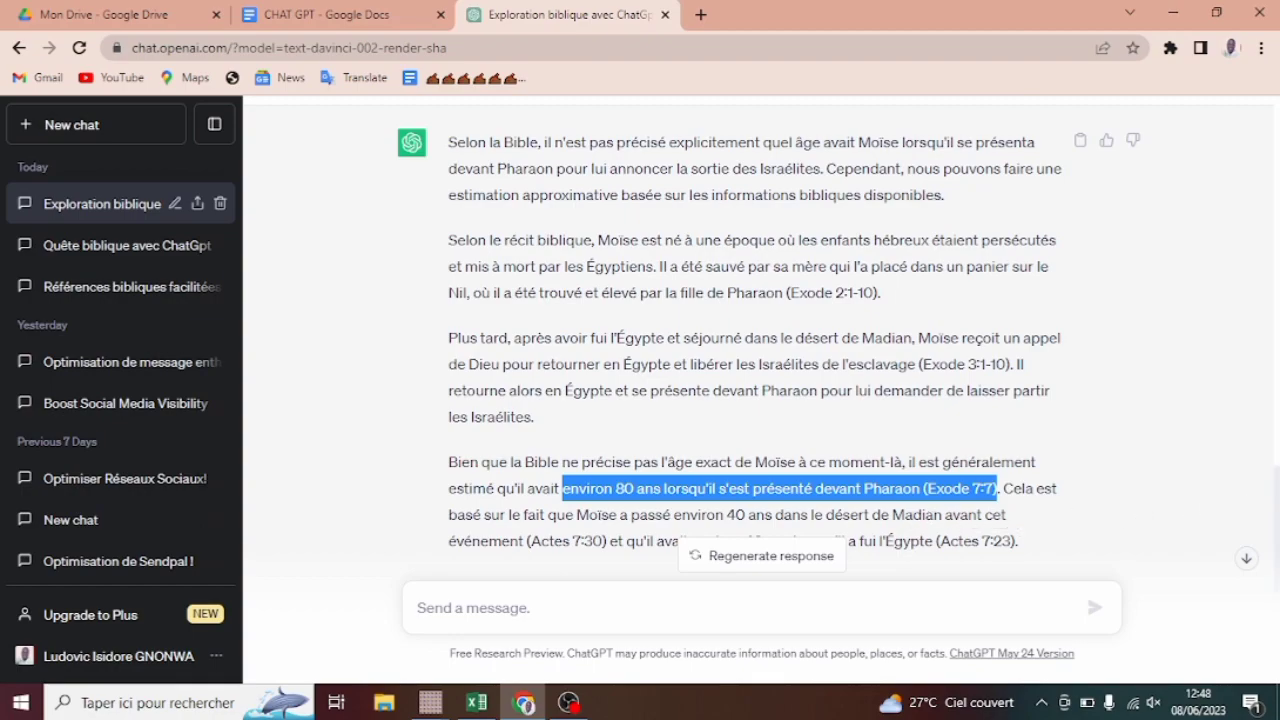
click(1262, 446)
scroll(1270, 460, down, 1)
scroll(1270, 460, down, 3)
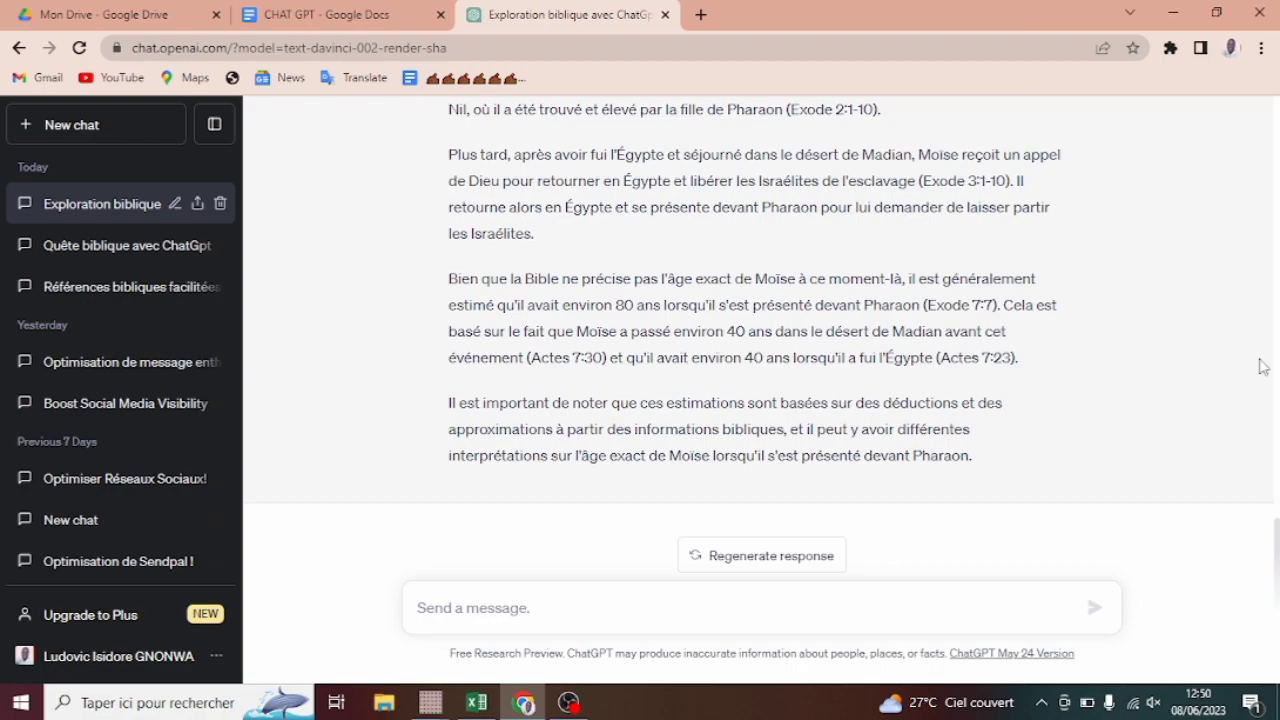
- Look back over the whole ChatGPT conversation, from the opening [Recommandation] prompt through the questions about Paul to the Question n°2 reply
double_click(1275, 537)
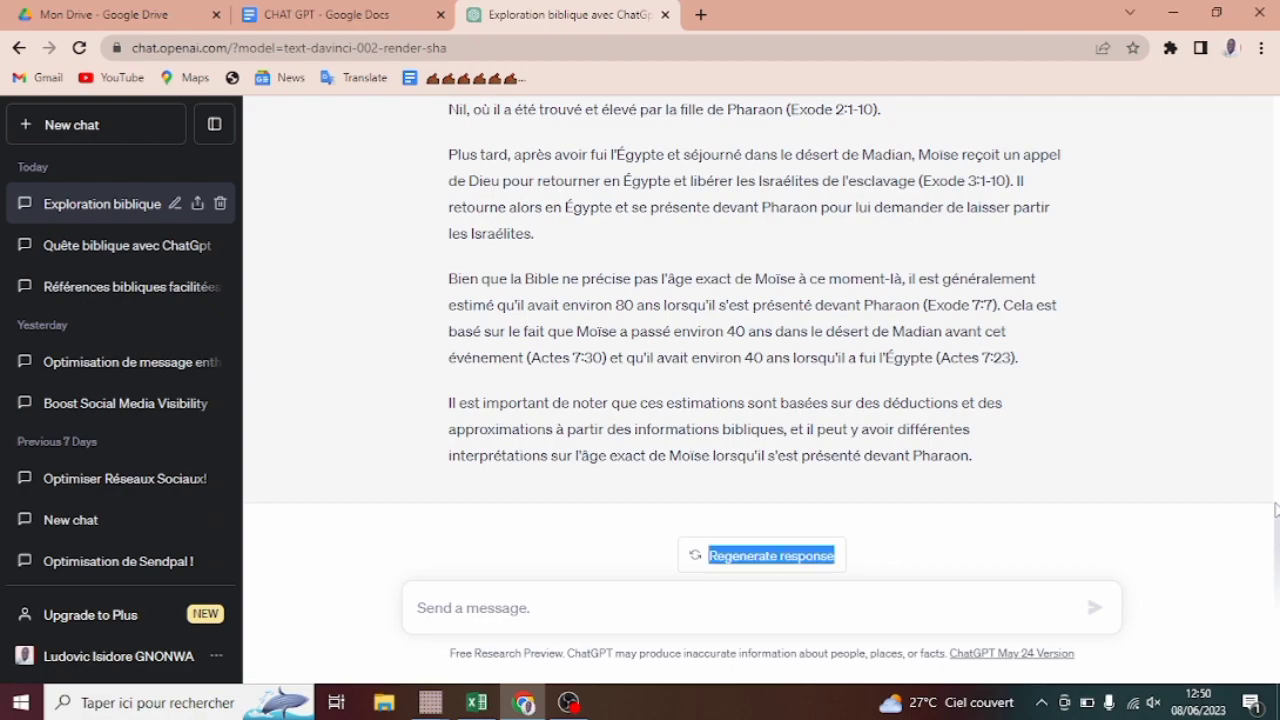
click(1264, 443)
scroll(760, 340, up, 5)
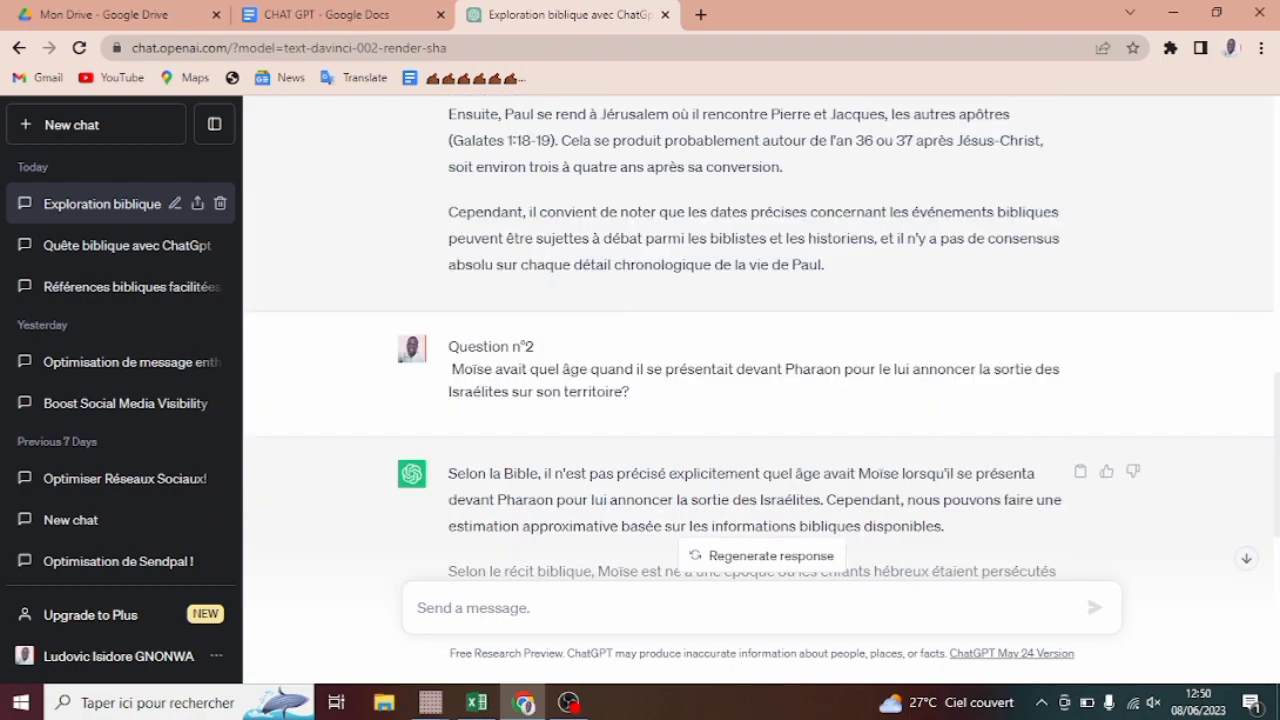
scroll(760, 340, up, 10)
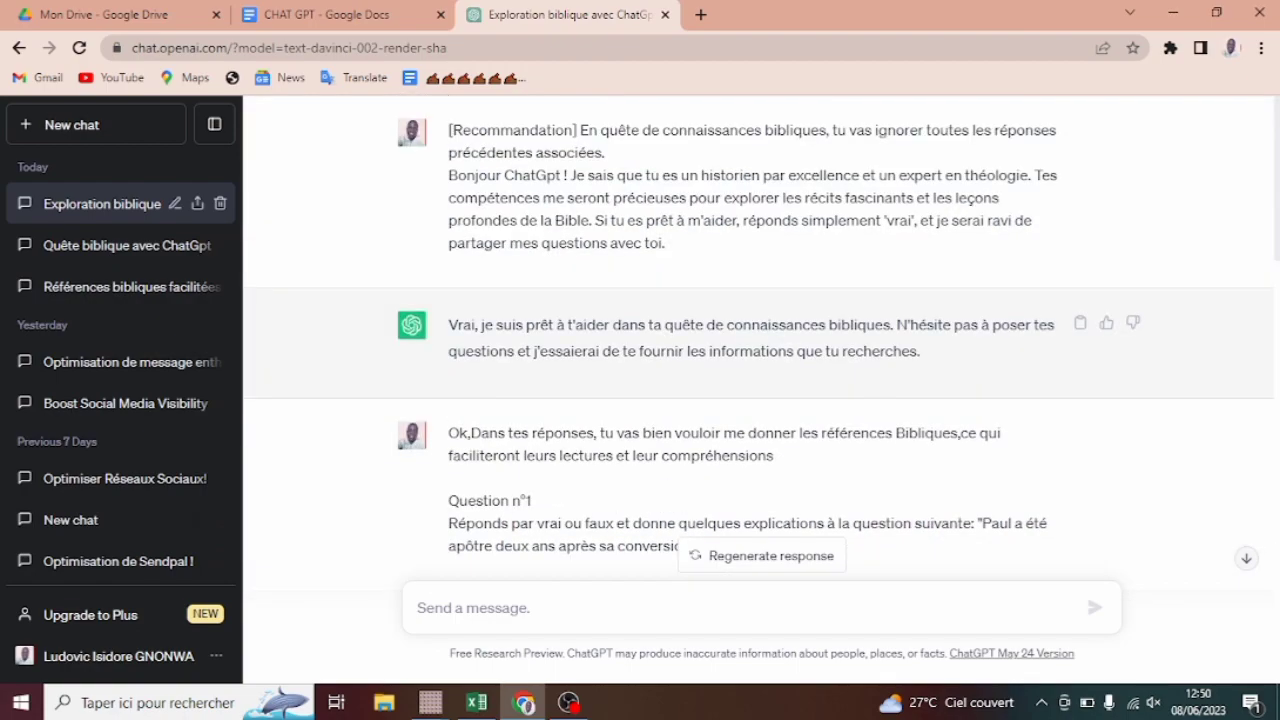
scroll(760, 340, down, 10)
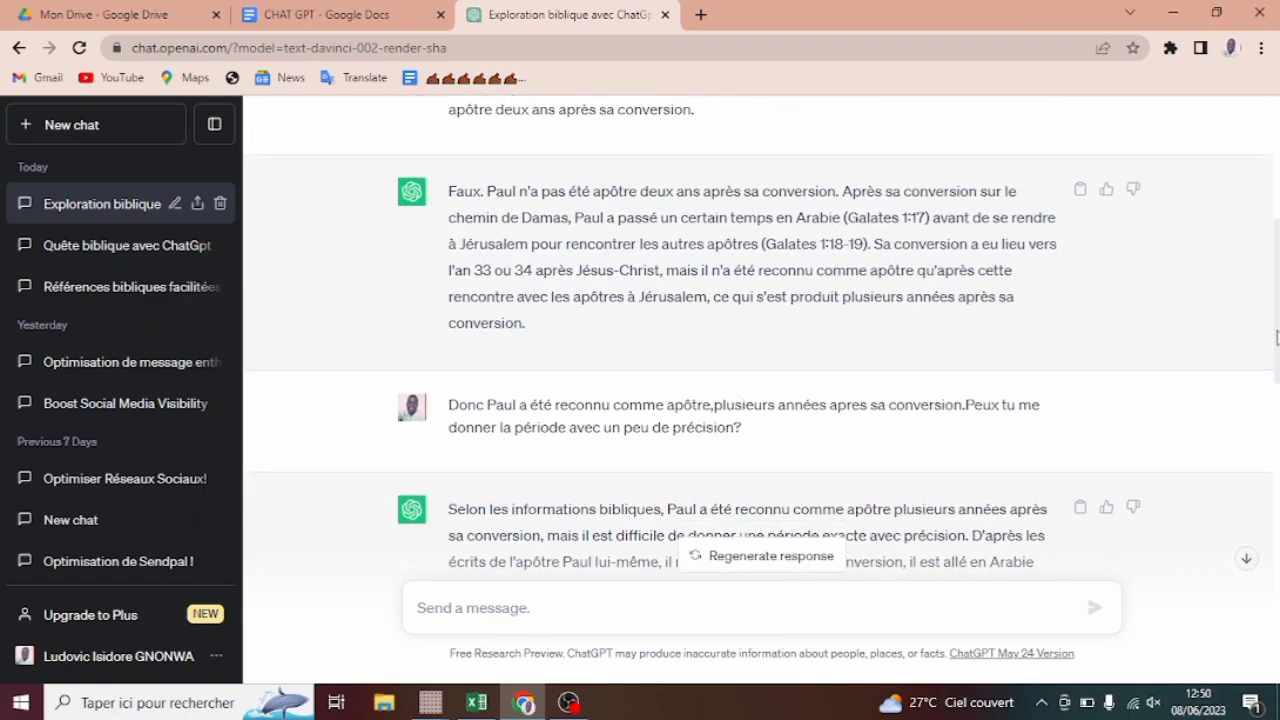
scroll(760, 340, down, 10)
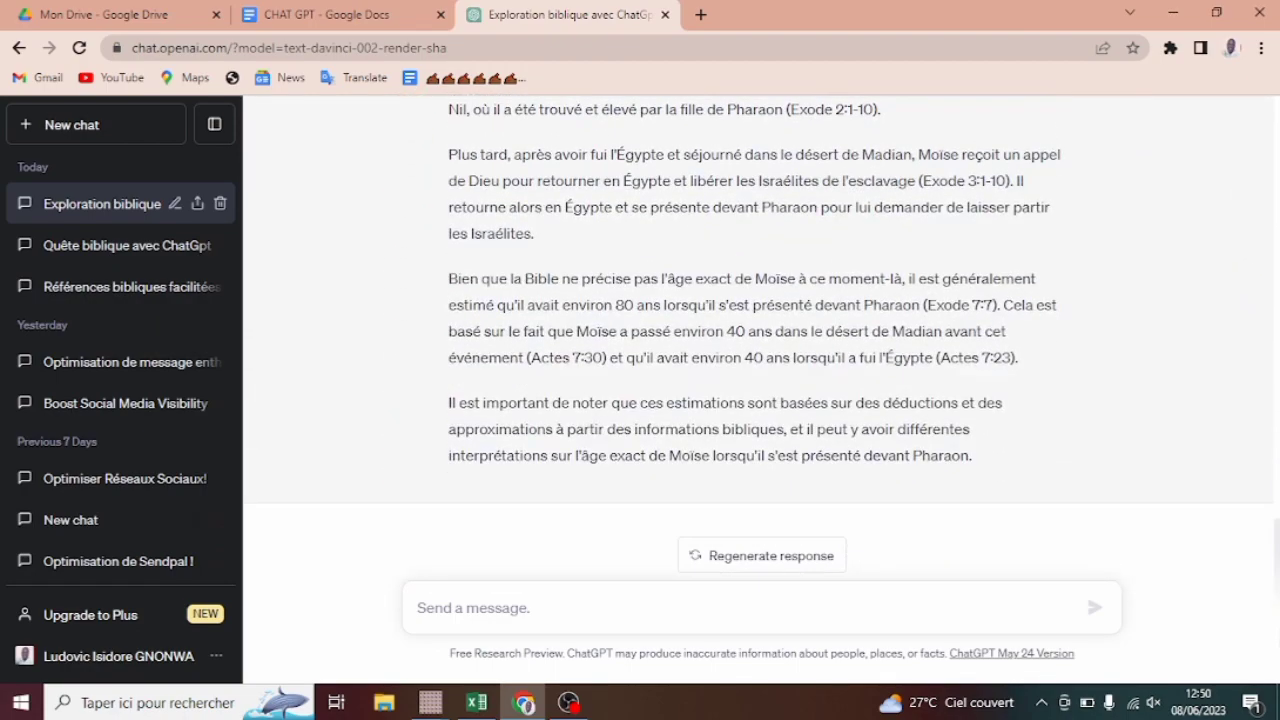
scroll(760, 340, up, 4)
scroll(760, 340, down, 3)
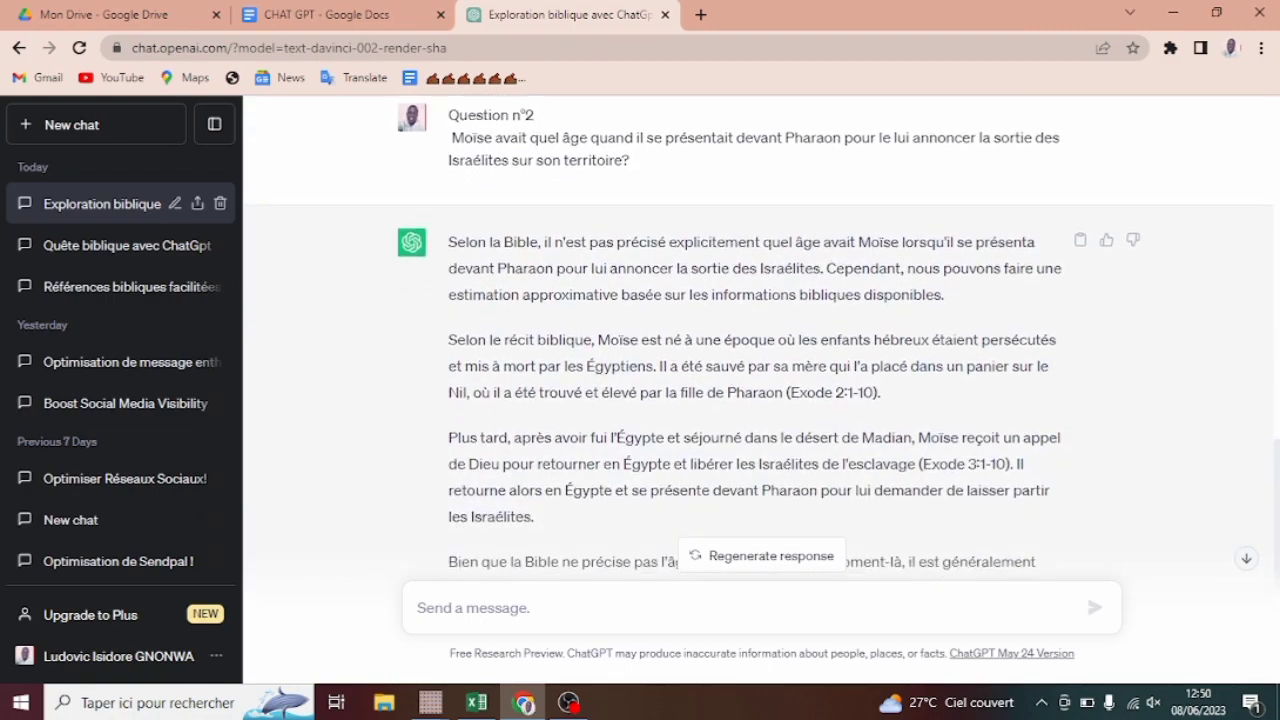
scroll(760, 340, down, 3)
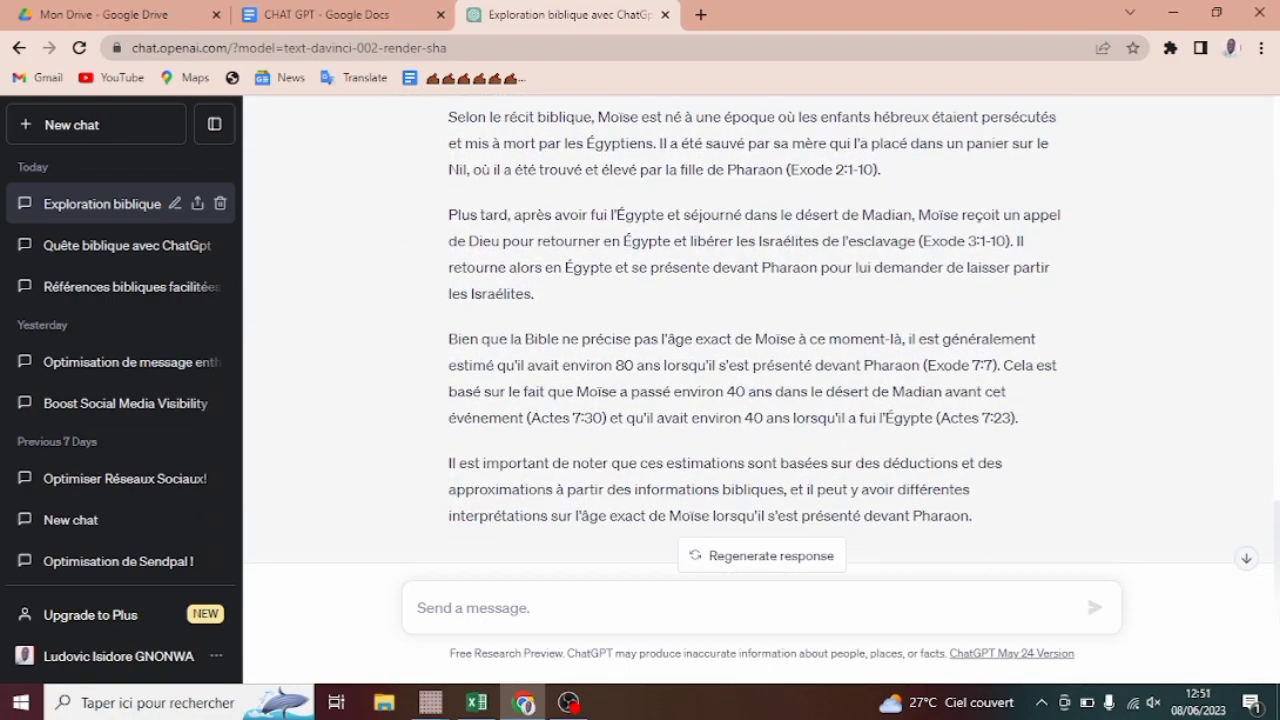